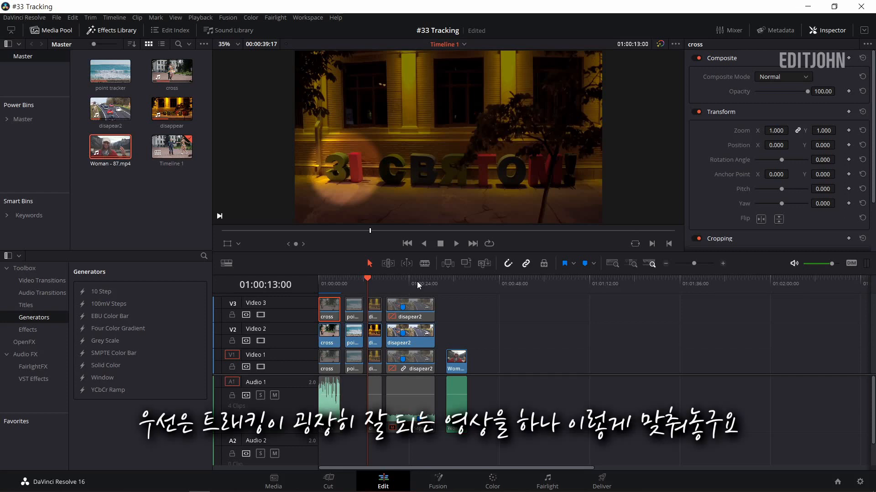
# - Add a circle window to the "Woman - 87.mp4" clip and fit it over the woman's face
pyautogui.click(445, 284)
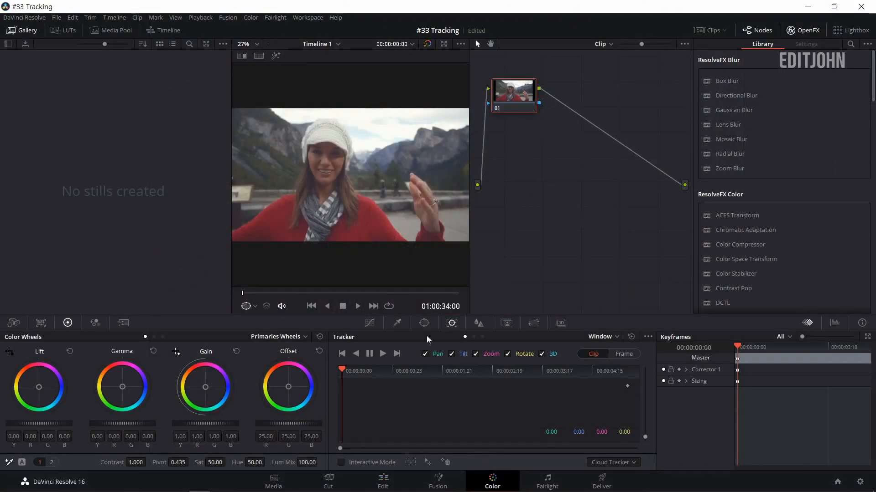
pyautogui.click(425, 323)
pyautogui.click(377, 352)
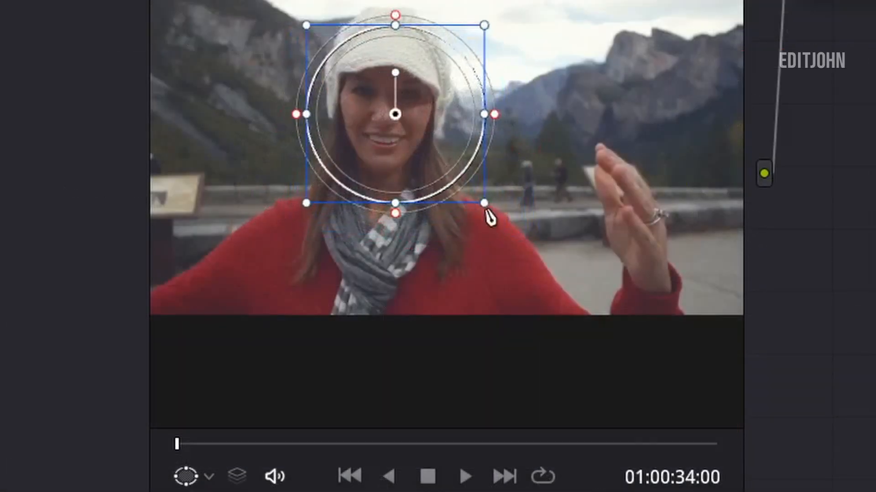
pyautogui.moveTo(482, 201); pyautogui.dragTo(450, 168)
pyautogui.moveTo(422, 137); pyautogui.dragTo(413, 141)
pyautogui.moveTo(442, 173); pyautogui.dragTo(451, 184)
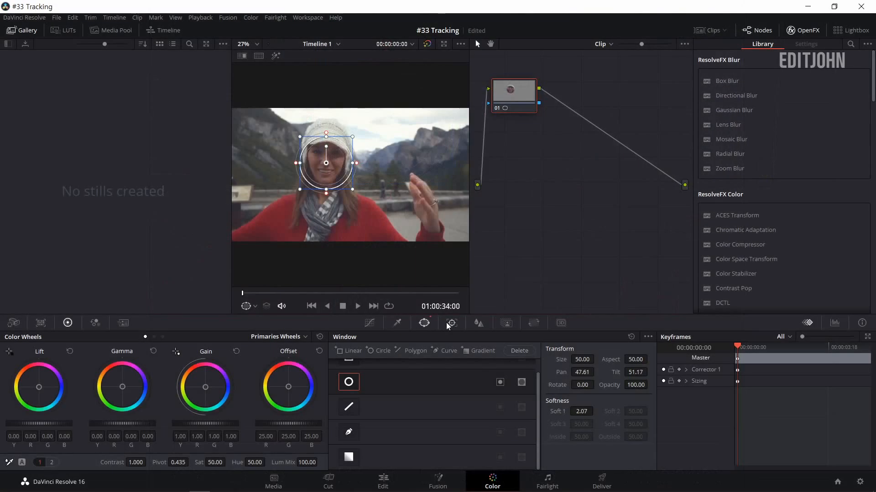
# - Track the window on the woman's face forward through the clip with pan, tilt, zoom, rotate and 3D enabled
pyautogui.click(451, 324)
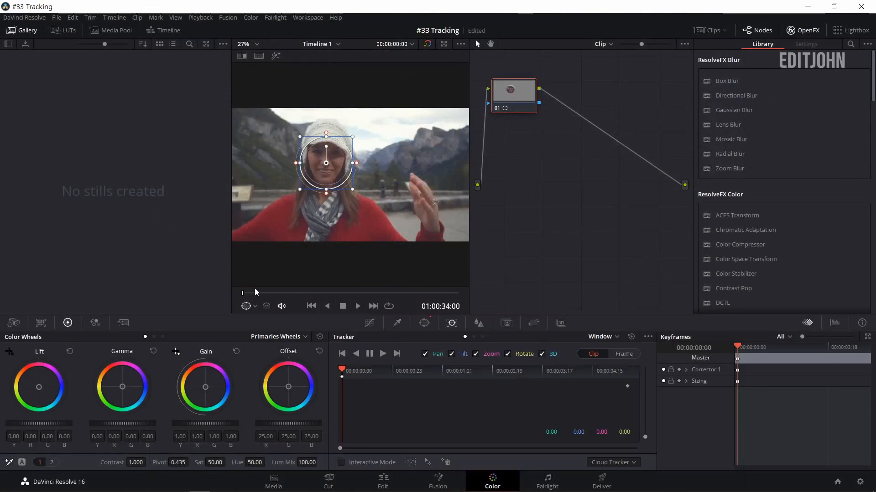
pyautogui.click(382, 354)
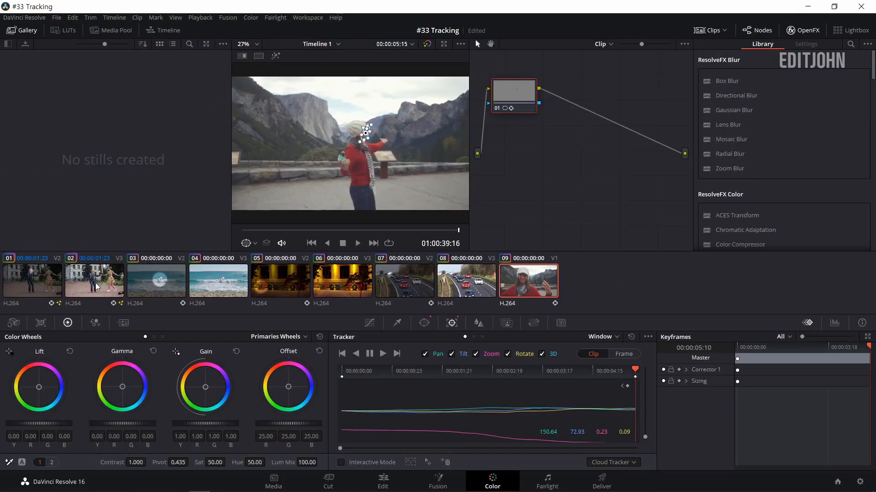
# - Open clip 02 with the dancing couple and reset all of its existing windows
pyautogui.click(96, 286)
pyautogui.moveTo(415, 103); pyautogui.dragTo(416, 96)
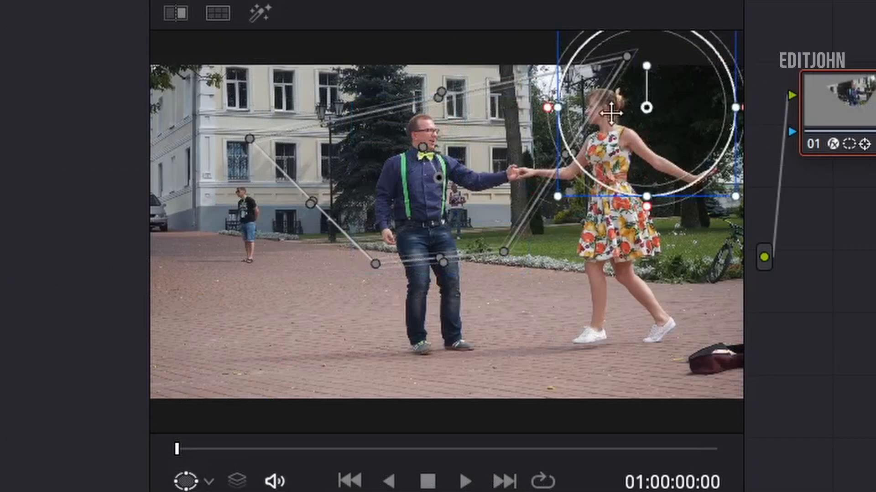
pyautogui.moveTo(612, 114); pyautogui.dragTo(425, 205)
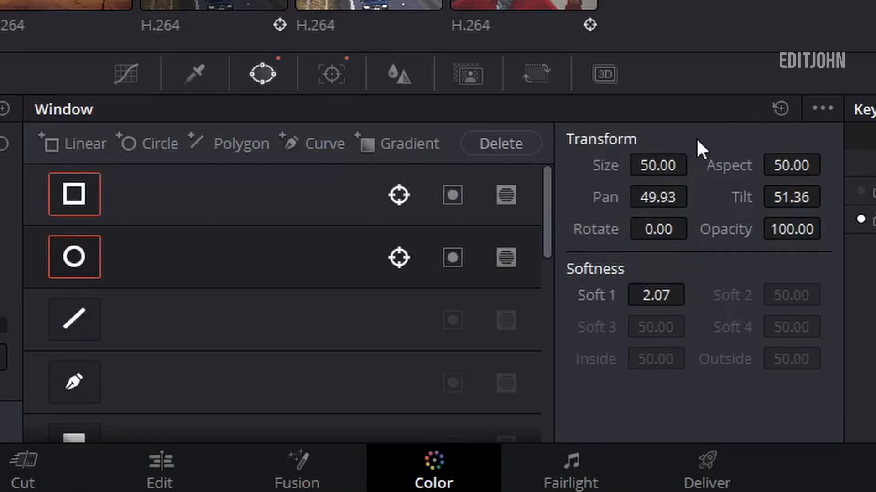
pyautogui.click(779, 111)
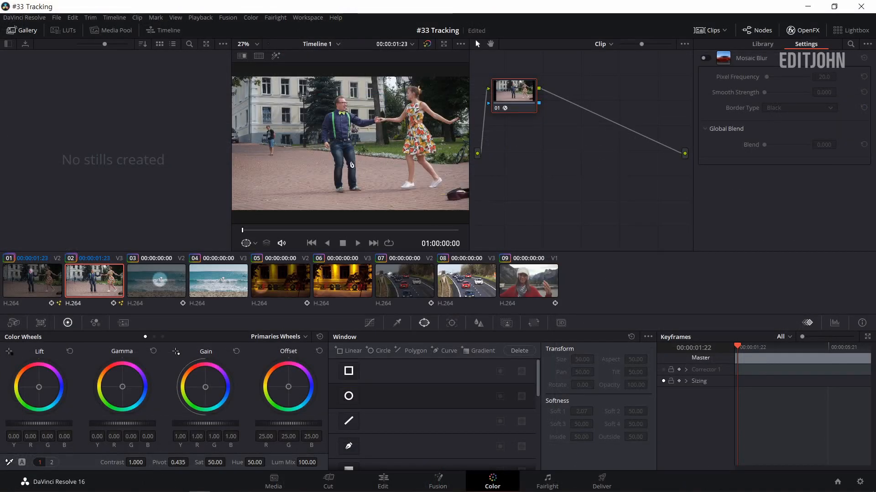
# - Add a circle window to clip 02 and move it onto the man's head
pyautogui.click(349, 399)
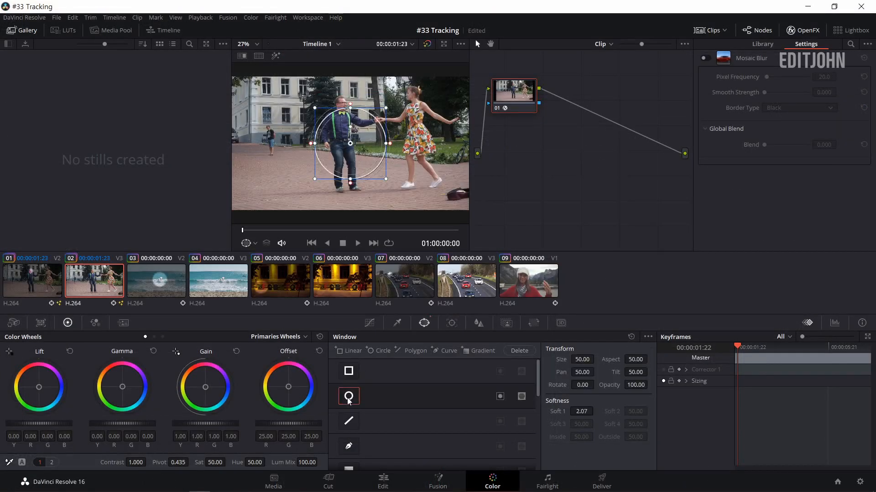
pyautogui.moveTo(342, 138); pyautogui.dragTo(294, 137)
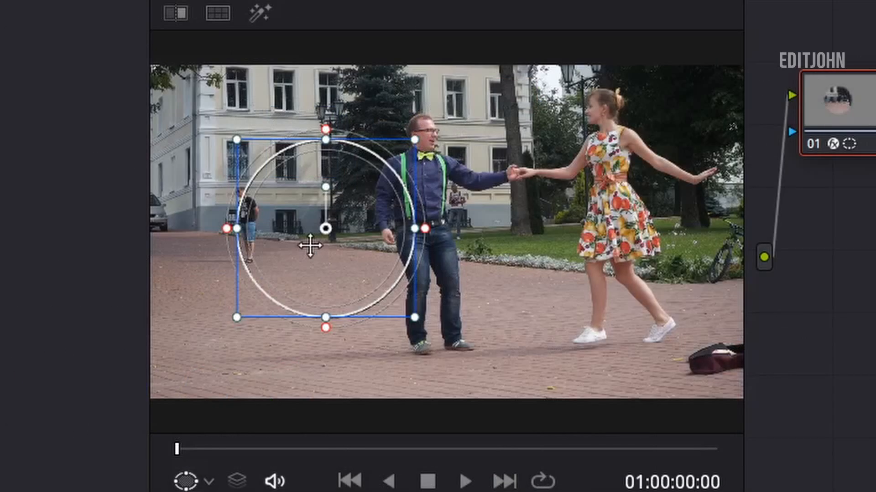
pyautogui.moveTo(299, 149); pyautogui.dragTo(336, 115)
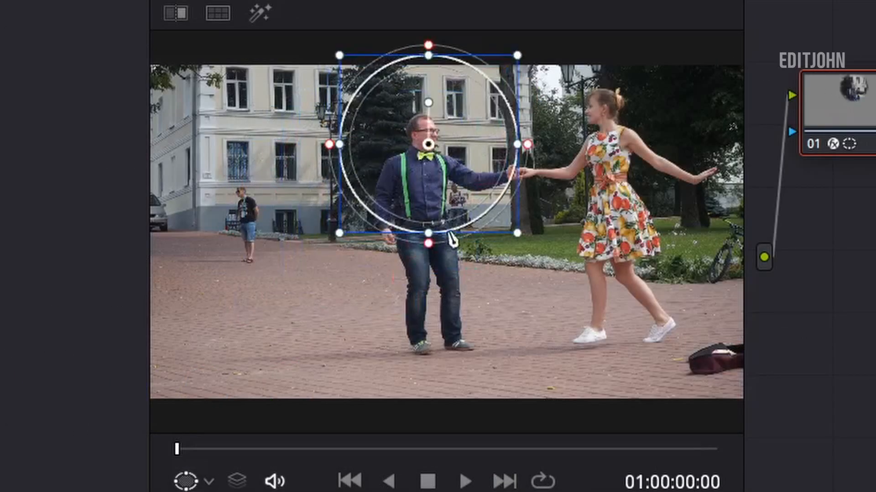
# - Shrink the circle window to about the size of the man's head and center it on his face
pyautogui.scroll(3, 303, 243)
pyautogui.scroll(3, 305, 246)
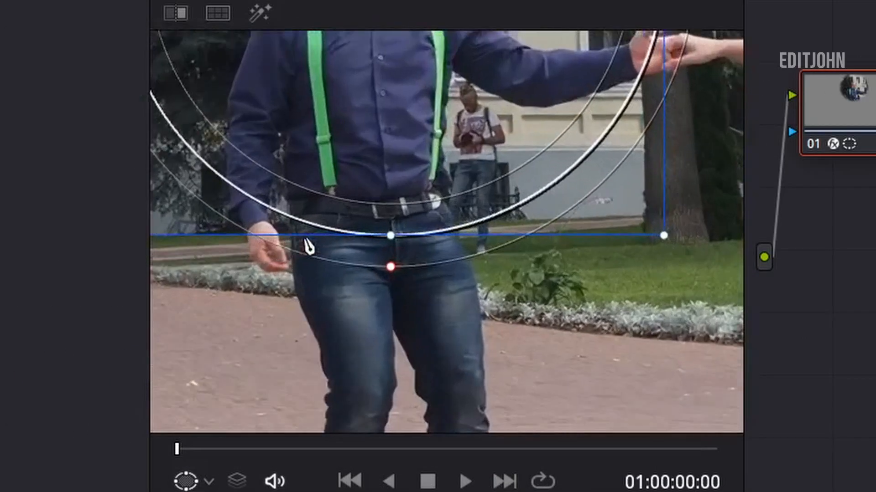
pyautogui.moveTo(418, 109); pyautogui.dragTo(640, 297)
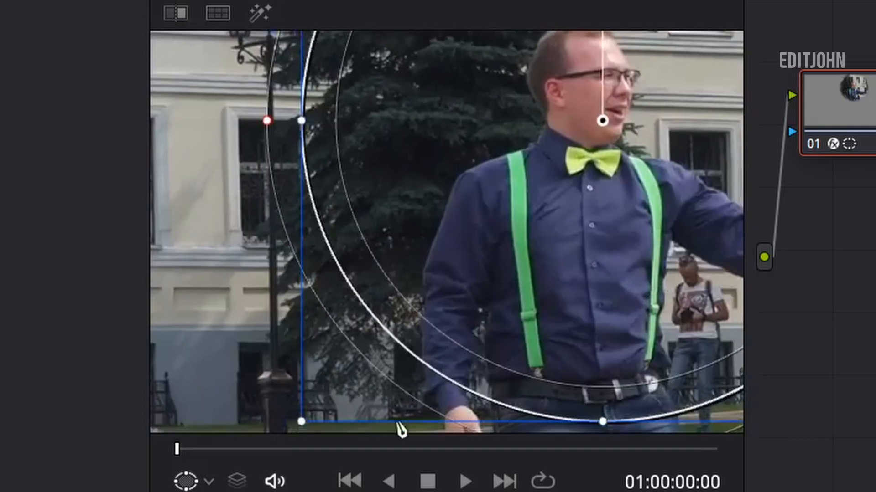
pyautogui.moveTo(301, 422); pyautogui.dragTo(536, 209)
pyautogui.moveTo(625, 212); pyautogui.dragTo(546, 298)
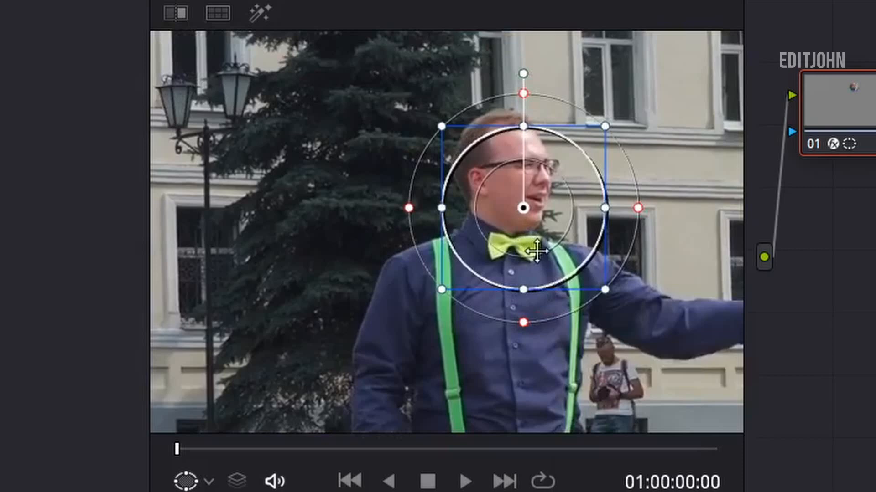
pyautogui.moveTo(537, 252); pyautogui.dragTo(525, 222)
pyautogui.moveTo(593, 260); pyautogui.dragTo(582, 247)
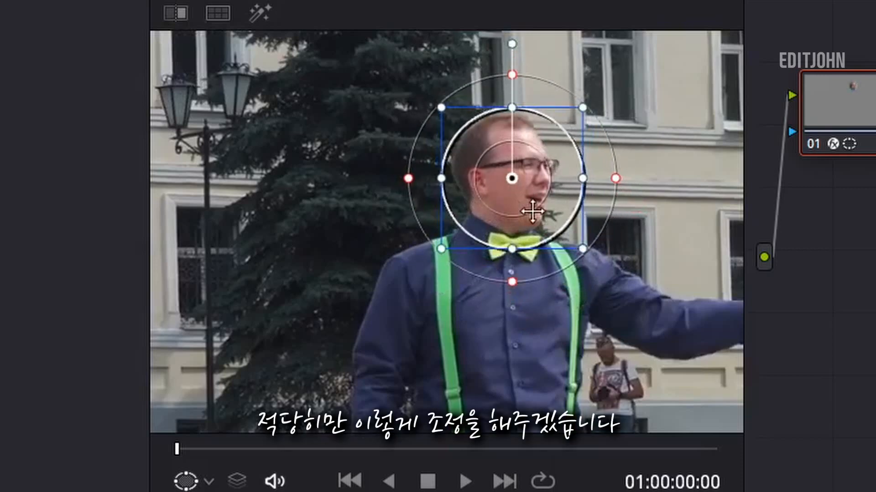
pyautogui.moveTo(532, 212); pyautogui.dragTo(531, 206)
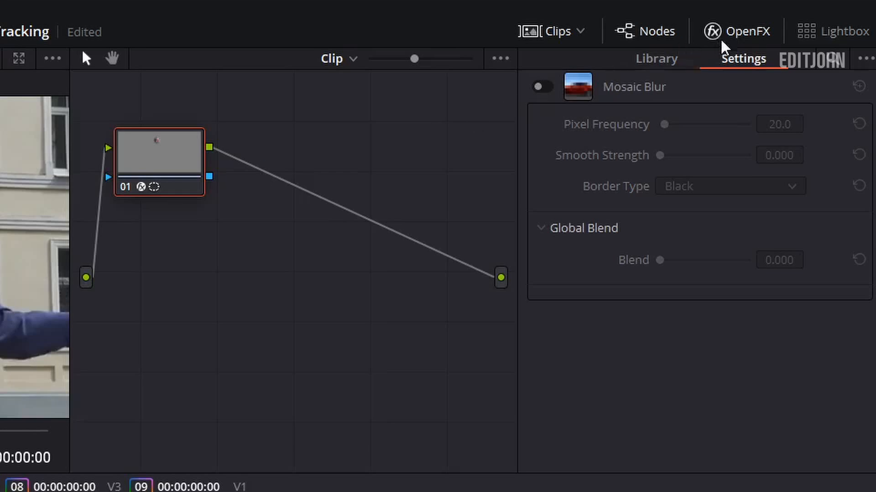
# - Preview the Mosaic Blur effect inside the face window and turn it back off
pyautogui.click(739, 34)
pyautogui.click(740, 35)
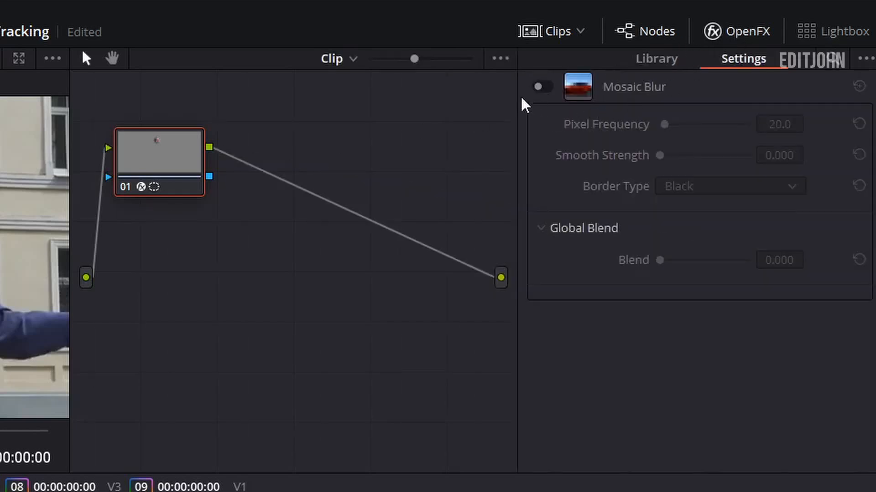
pyautogui.click(538, 88)
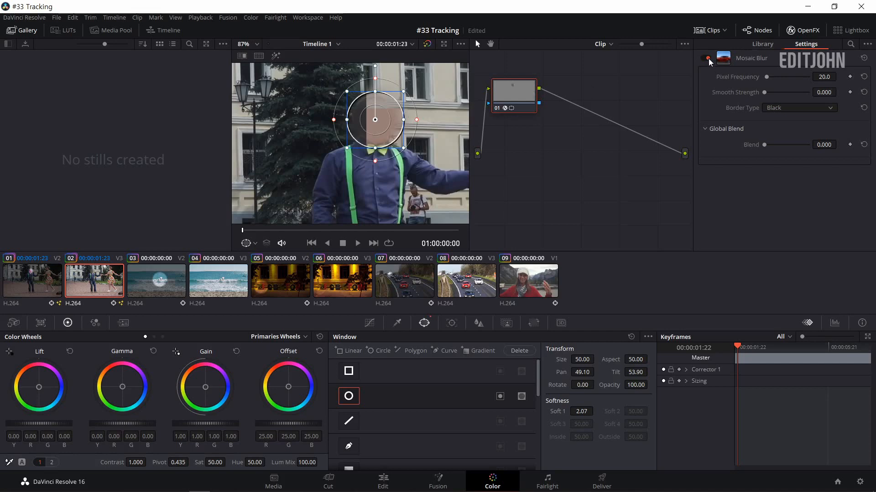
pyautogui.click(708, 58)
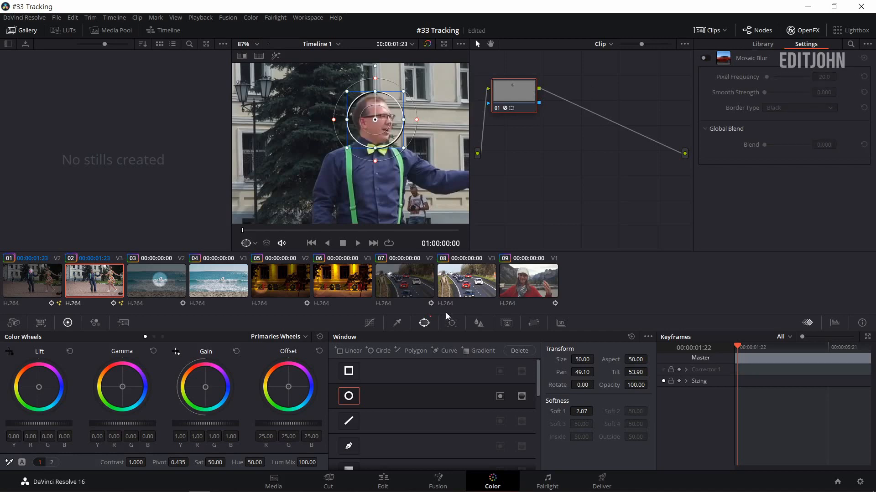
# - Track the window on the man's face forward through clip 02
pyautogui.click(452, 323)
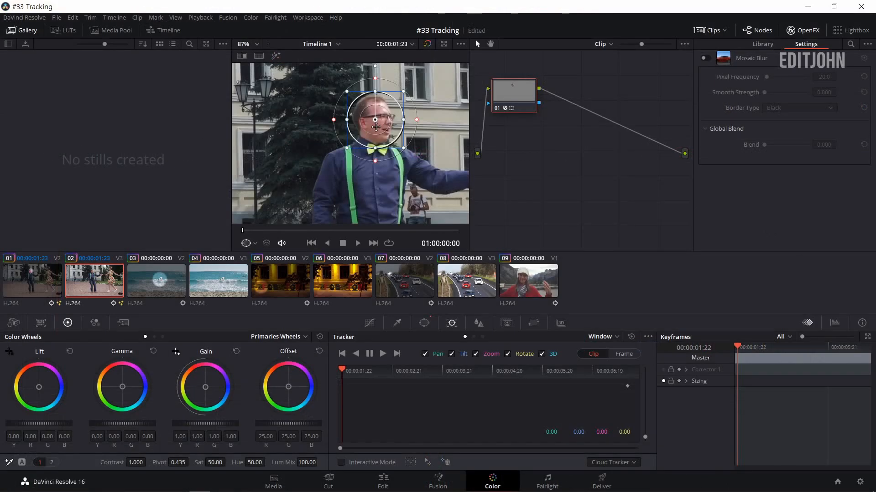
pyautogui.scroll(-5, 376, 127)
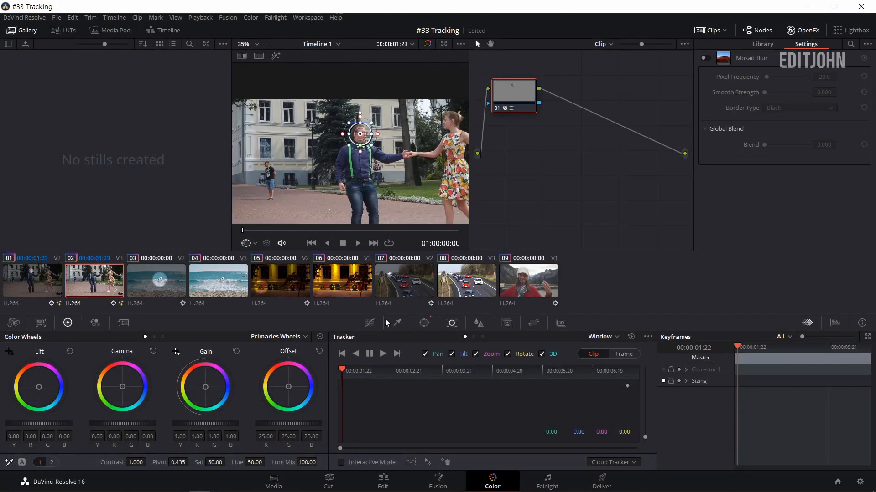
pyautogui.click(383, 354)
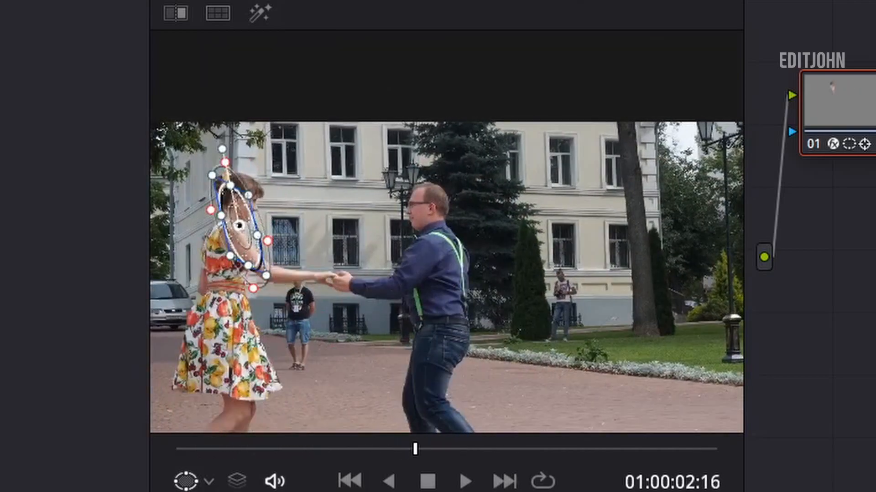
pyautogui.hotkey('ctrl', 'alt', 't')
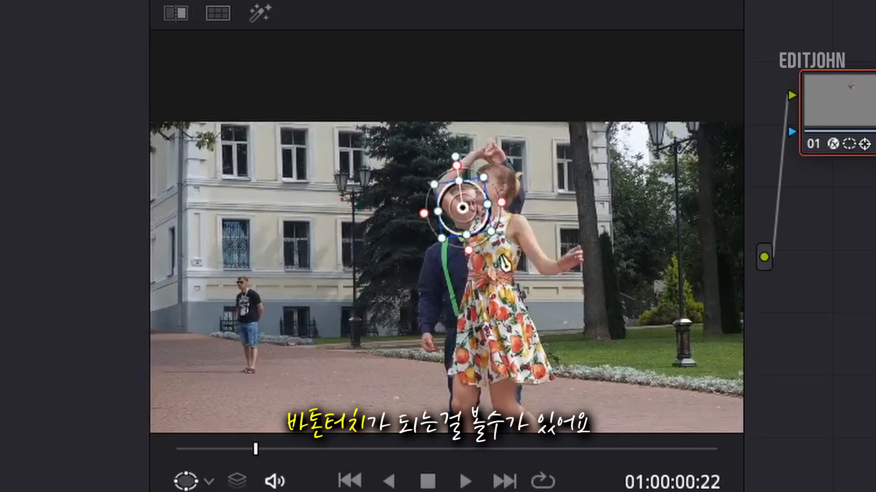
# - Step frame by frame from 01:00:00:22 through the couple's crossing to examine the tracked window against the man's face
pyautogui.scroll(3, 476, 225)
pyautogui.scroll(5, 476, 226)
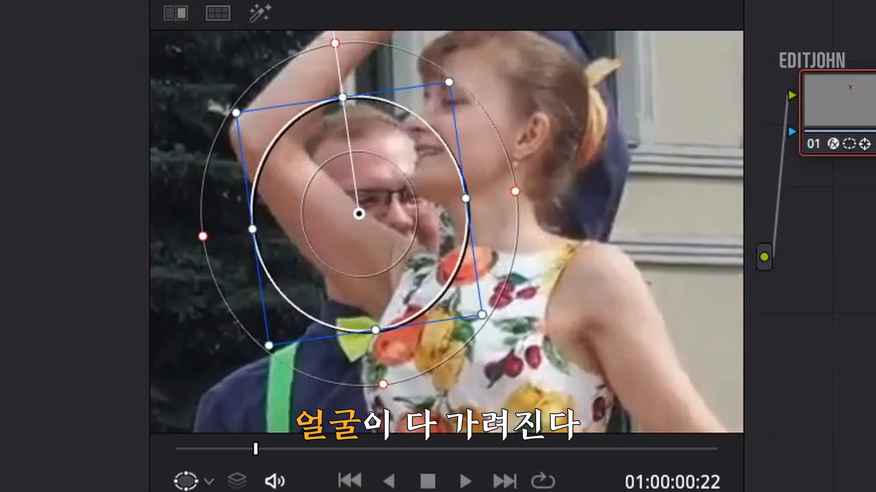
pyautogui.press('Right')
pyautogui.press('Right')
pyautogui.press('Right')
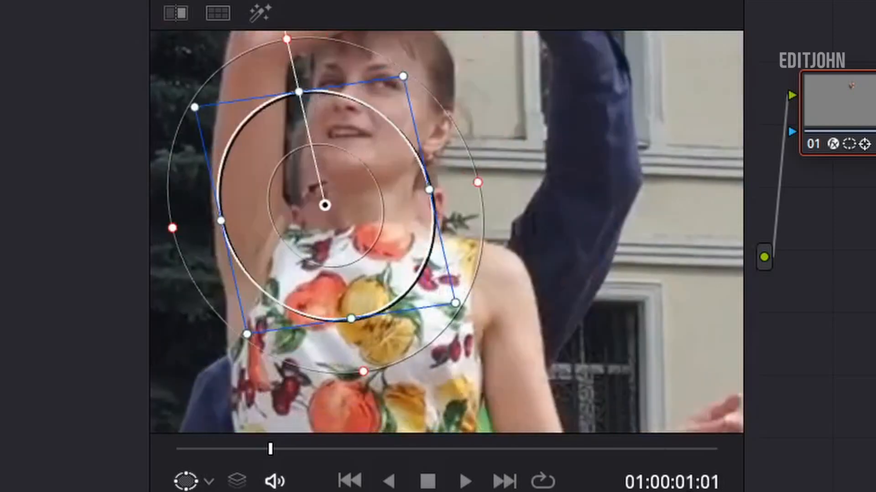
pyautogui.press('Right')
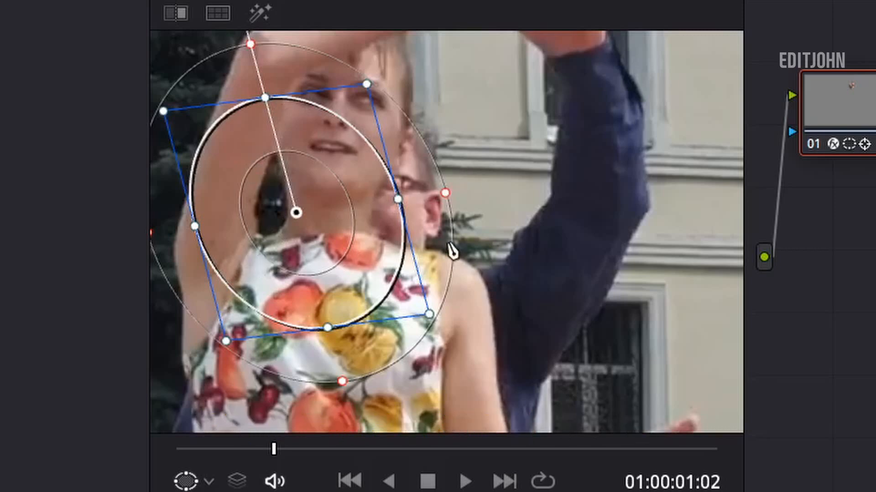
pyautogui.moveTo(450, 245); pyautogui.dragTo(566, 245)
pyautogui.press('Right')
pyautogui.press('Right')
pyautogui.press('Right')
pyautogui.press('Right')
pyautogui.press('Right')
pyautogui.press('Right')
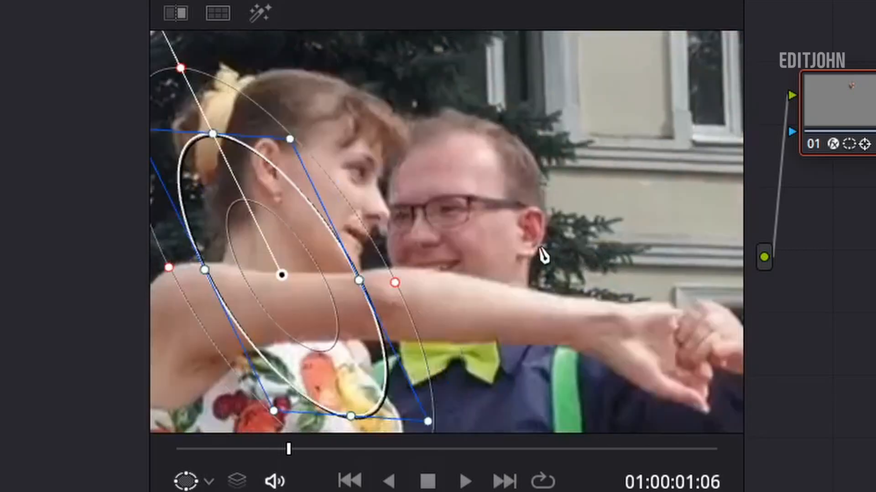
pyautogui.press('Right')
pyautogui.press('Right')
pyautogui.press('Right')
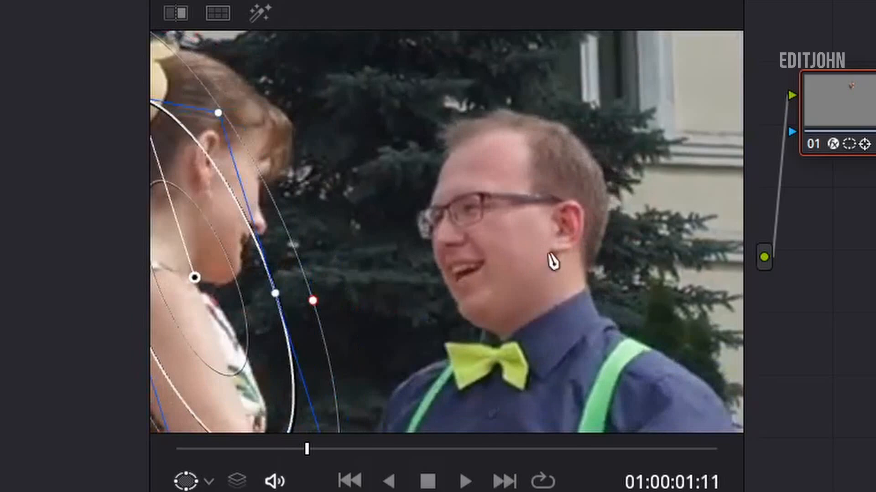
pyautogui.moveTo(567, 254); pyautogui.dragTo(601, 254)
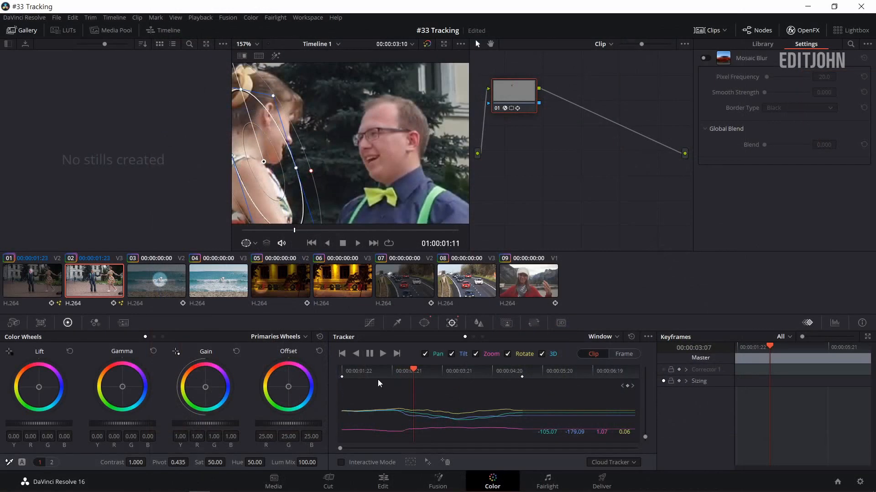
# - Bring the playhead to 01:00:00:22, where the faces cross, and add a tracker keyframe there in Frame mode
pyautogui.moveTo(361, 373); pyautogui.dragTo(339, 372)
pyautogui.hotkey('ctrl', 't')
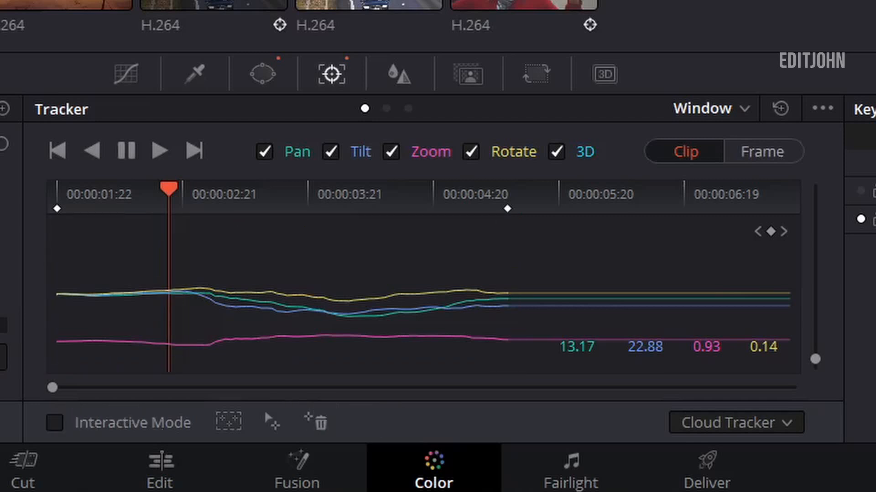
pyautogui.click(753, 158)
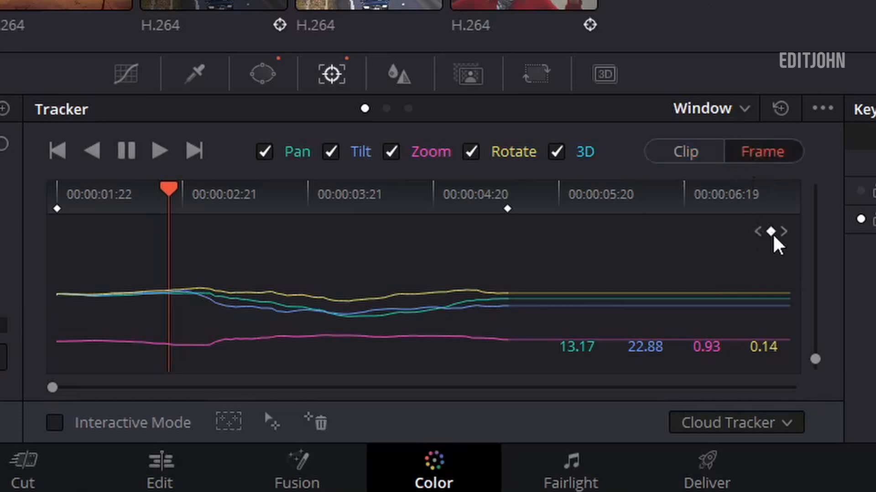
pyautogui.click(771, 232)
# - Select the track data after the keyframe at 01:00:00:22 and clear it
pyautogui.moveTo(178, 229); pyautogui.dragTo(515, 397)
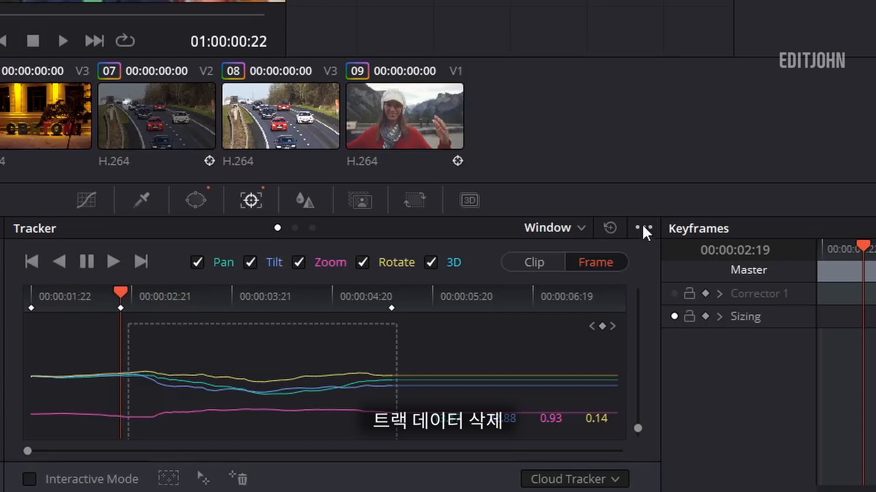
pyautogui.click(648, 337)
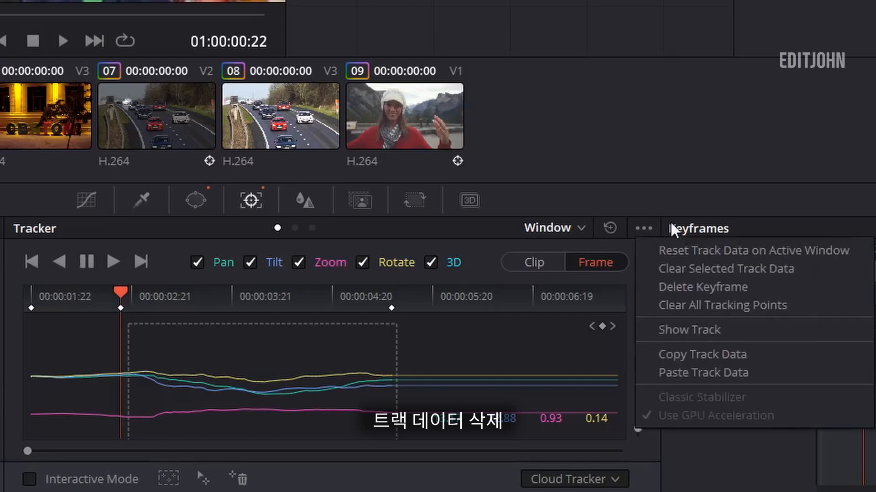
pyautogui.click(667, 269)
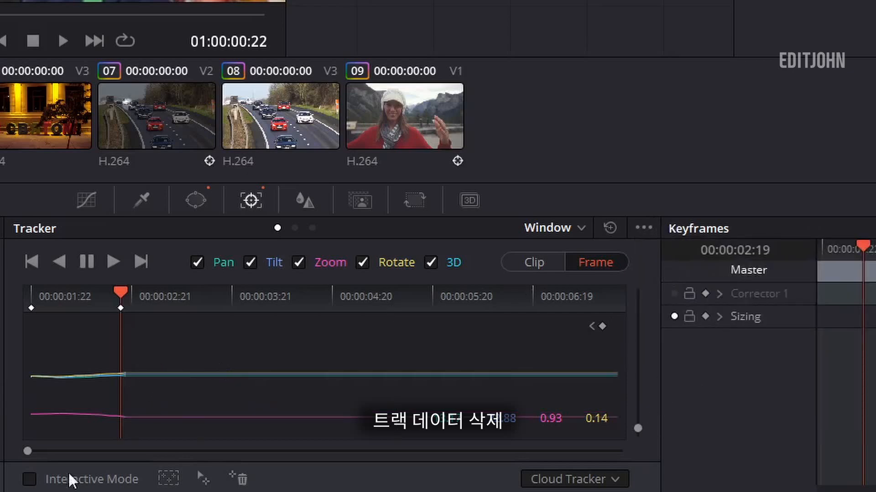
# - Clear the leftover track data just after the keyframe at 01:00:00:22, zooming into the tracker graph for precision
pyautogui.moveTo(29, 452); pyautogui.dragTo(259, 451)
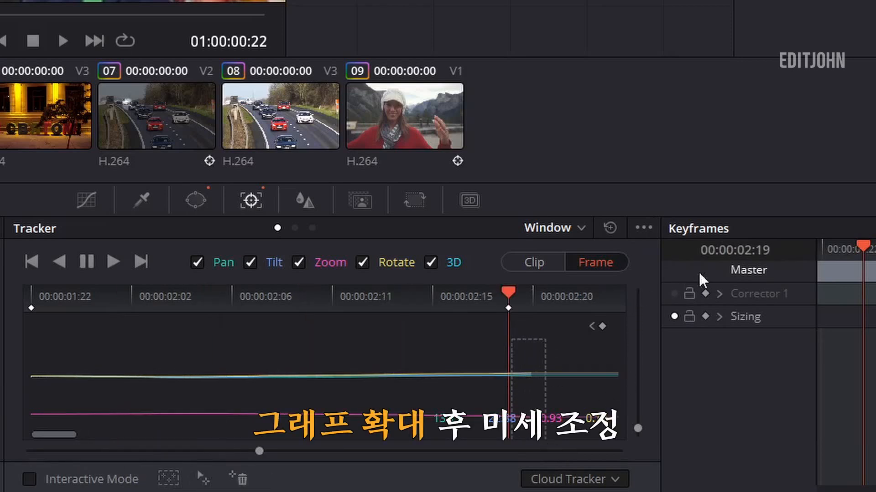
pyautogui.click(646, 226)
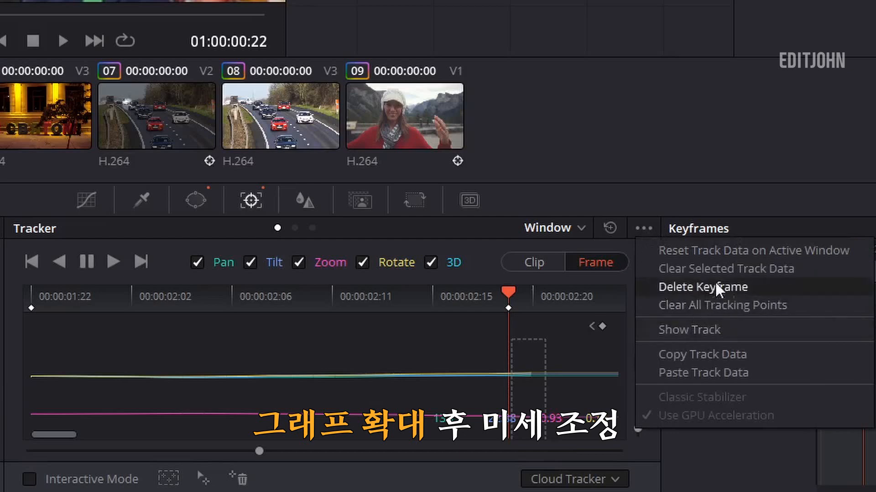
pyautogui.click(725, 268)
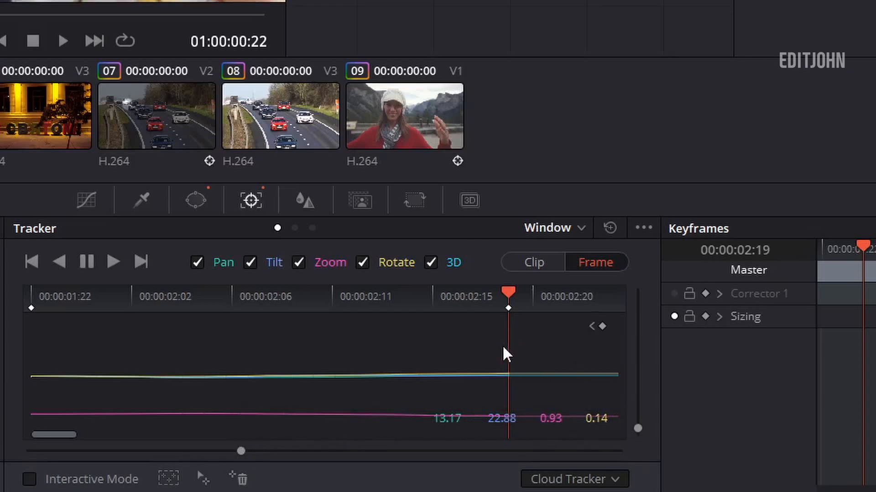
pyautogui.moveTo(239, 455); pyautogui.dragTo(2, 448)
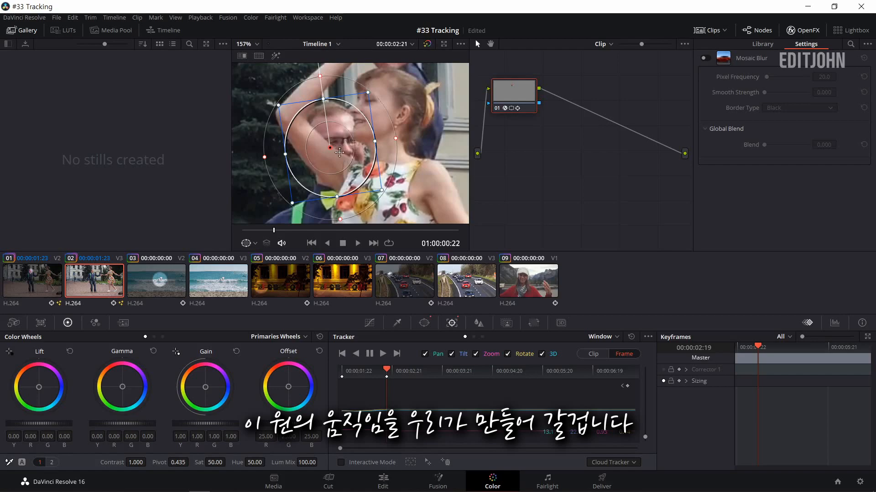
# - Advance frame by frame to 01:00:01:08, where the man's face reappears, and move the window onto his face
pyautogui.press('Right')
pyautogui.press('Right')
pyautogui.press('Right')
pyautogui.press('Right')
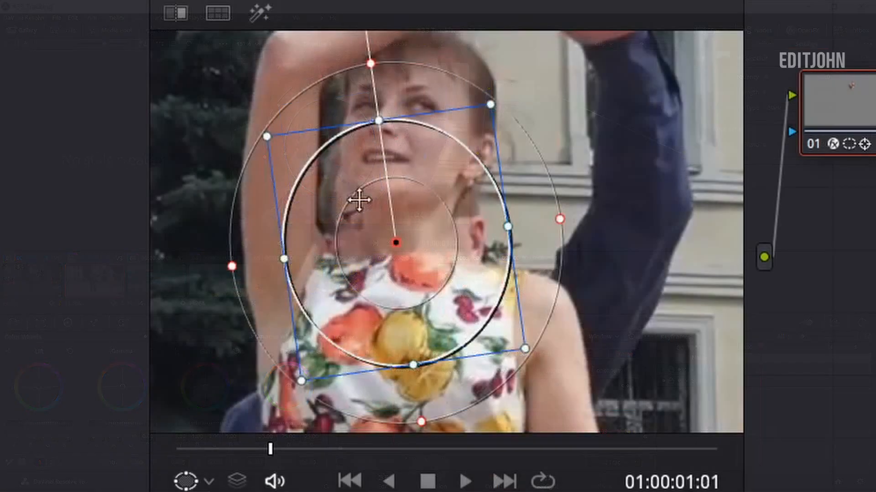
pyautogui.press('Right')
pyautogui.press('Right')
pyautogui.press('Right')
pyautogui.press('Right')
pyautogui.press('Right')
pyautogui.press('Right')
pyautogui.press('Right')
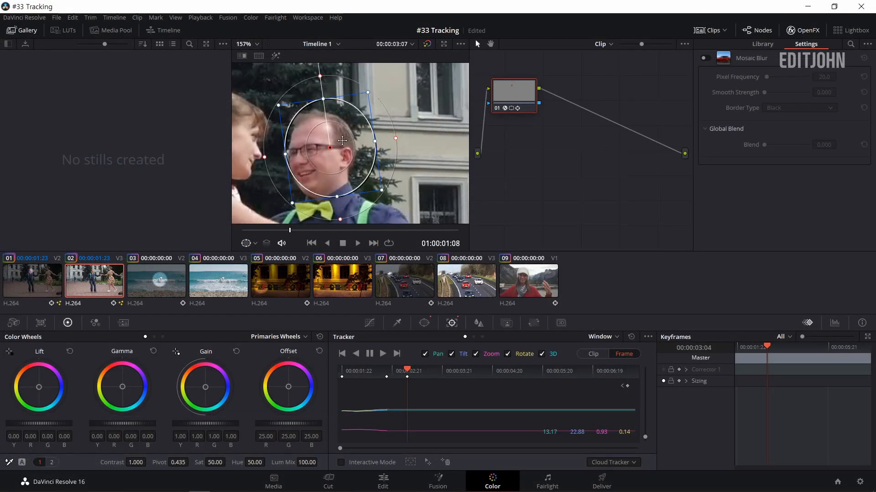
pyautogui.moveTo(338, 142); pyautogui.dragTo(331, 145)
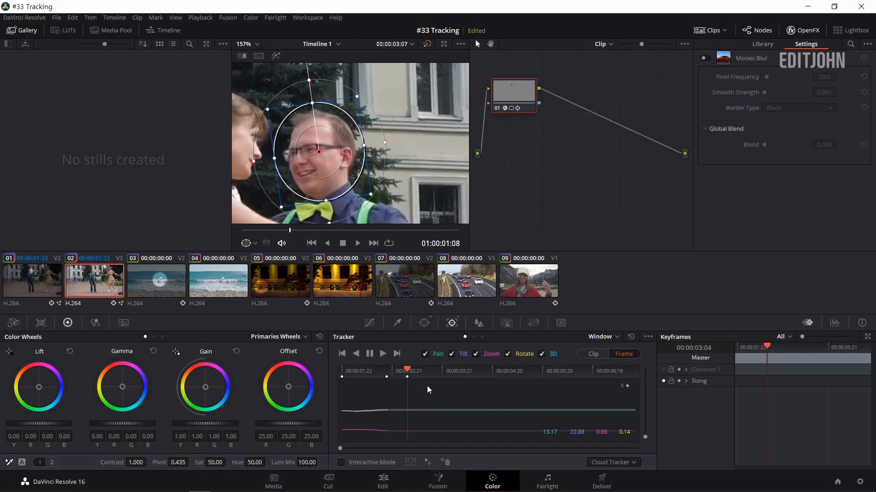
# - Step frame by frame from the keyframe at 01:00:00:22 to 01:00:01:07 to examine how the window follows the man's face
pyautogui.click(387, 378)
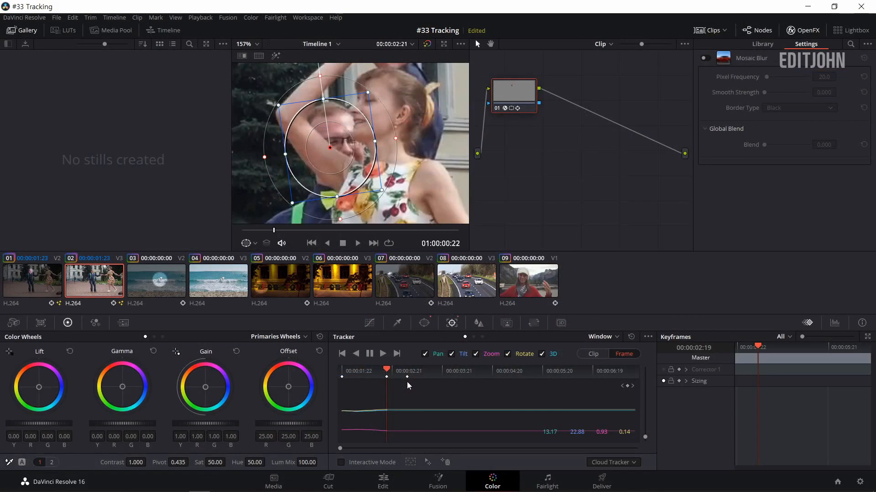
pyautogui.click(407, 380)
pyautogui.press('Right')
pyautogui.press('Right')
pyautogui.press('Right')
pyautogui.press('Right')
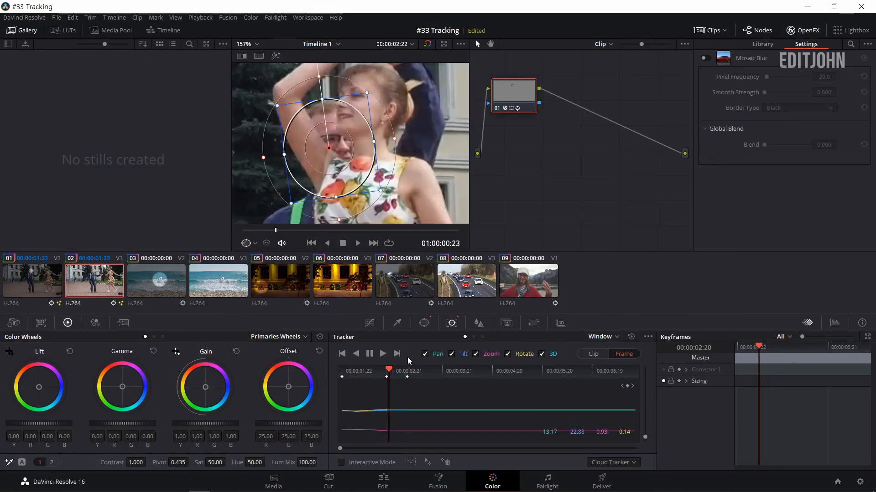
pyautogui.press('Right')
pyautogui.press('Right')
pyautogui.press('Right')
pyautogui.press('Right')
pyautogui.press('Right')
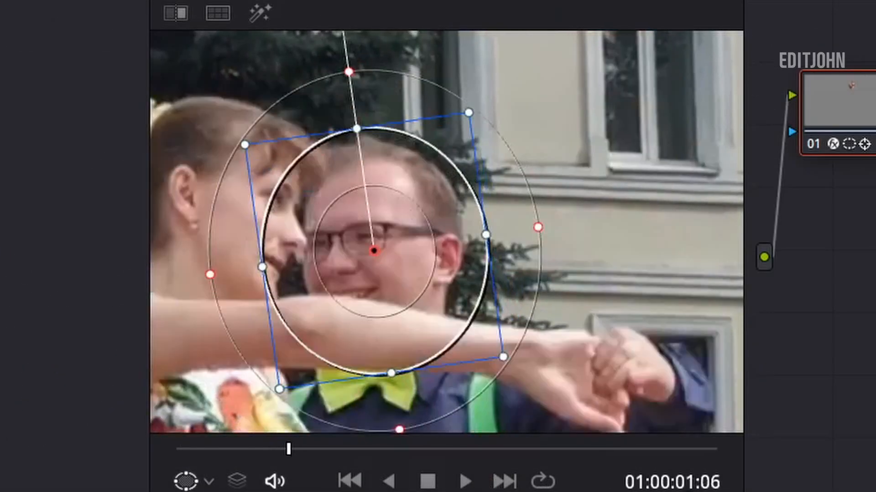
pyautogui.press('Right')
pyautogui.press('Right')
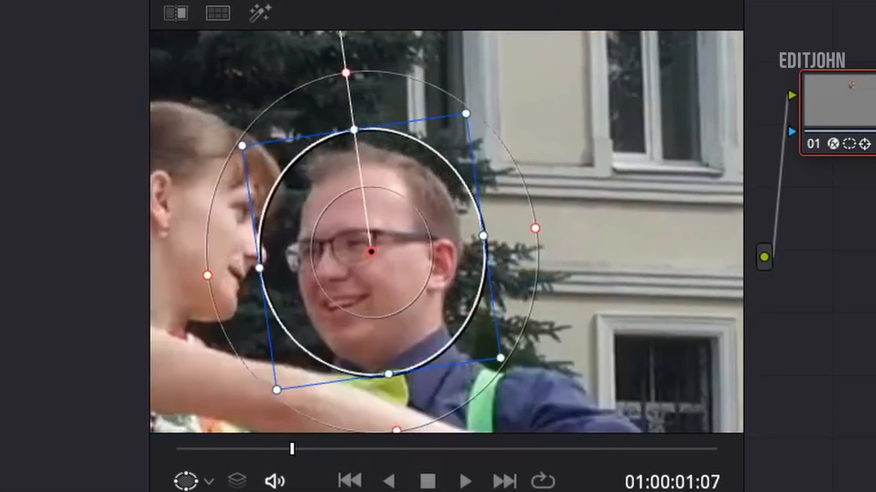
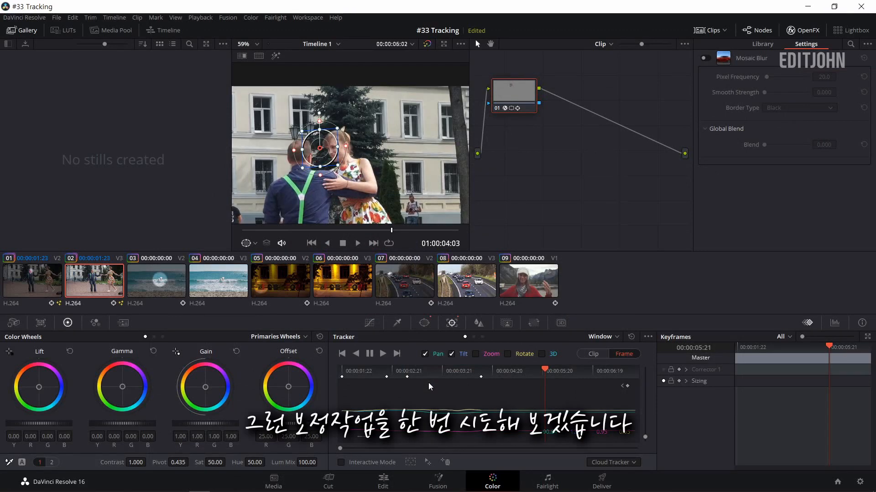
# - Advance from the keyframe at 01:00:02:20 to 01:00:03:04 and move the window onto the man's head there
pyautogui.click(483, 375)
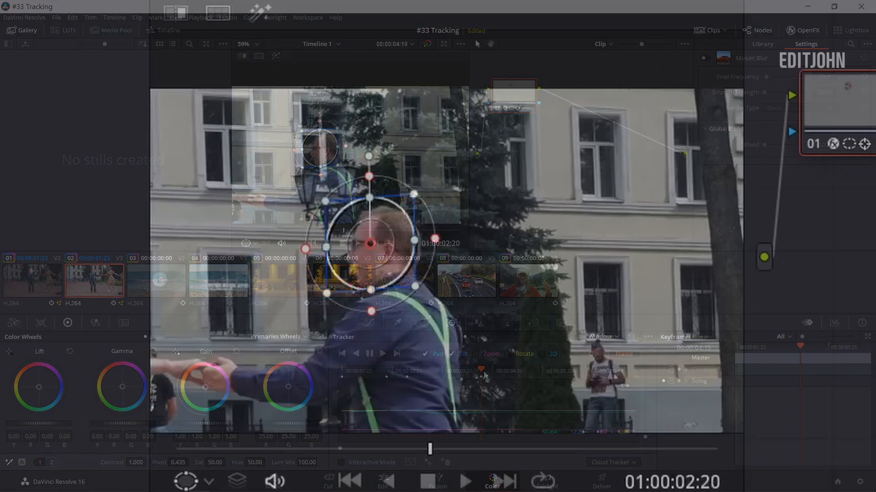
pyautogui.press('Right')
pyautogui.press('Right')
pyautogui.press('Right')
pyautogui.press('Right')
pyautogui.press('Right')
pyautogui.press('Right')
pyautogui.press('Right')
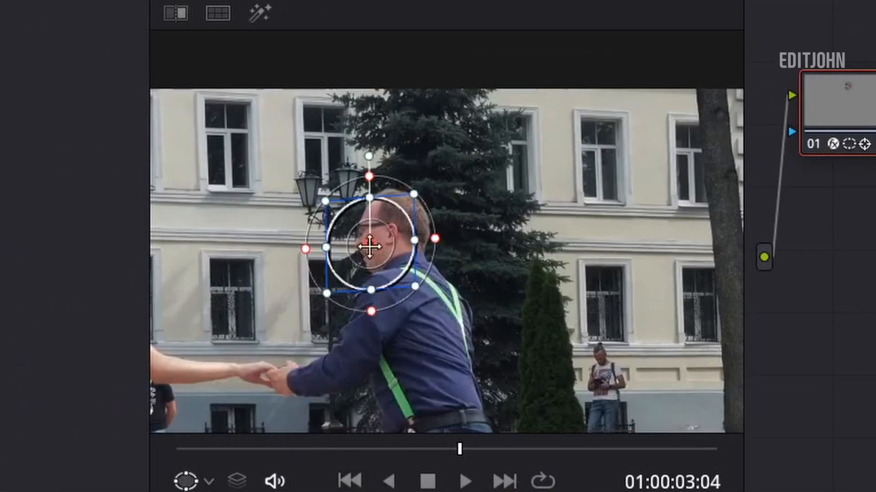
pyautogui.moveTo(370, 247); pyautogui.dragTo(394, 229)
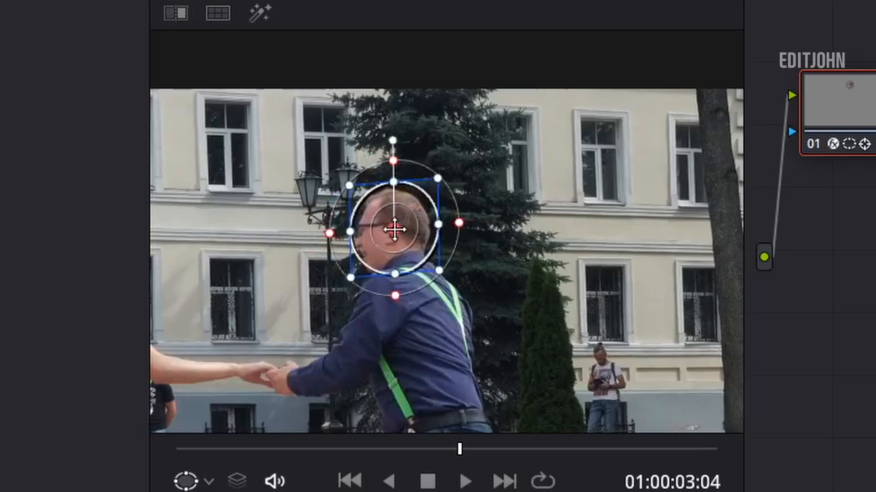
# - Play on to 01:00:04:02, move the window onto the back of the man's head, and return to an earlier keyframe to review
pyautogui.press('space')
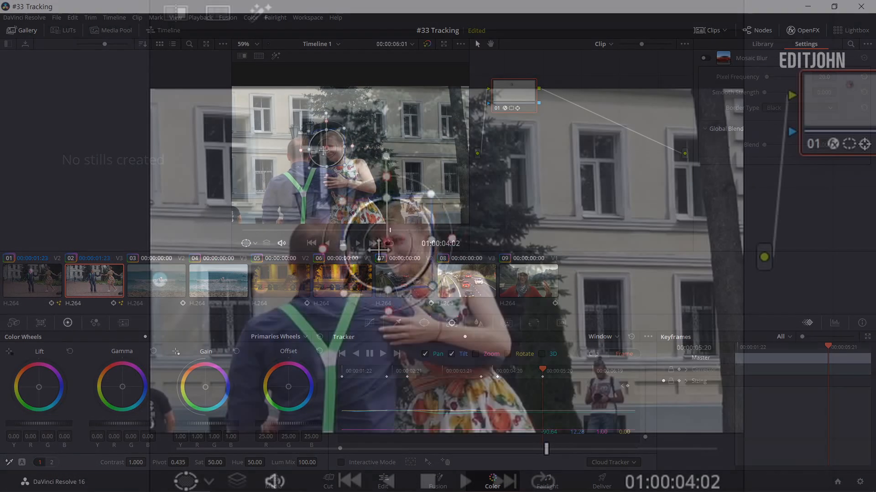
pyautogui.moveTo(379, 250); pyautogui.dragTo(323, 253)
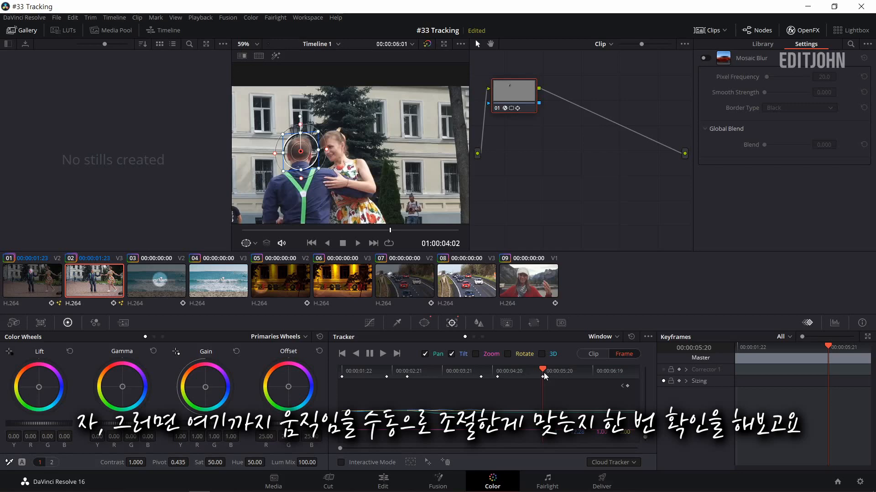
pyautogui.click(480, 373)
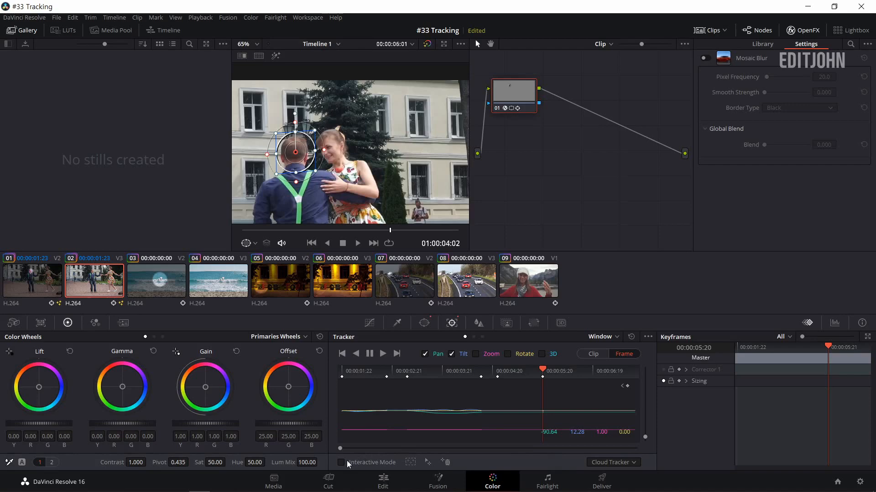
# - Turn on Interactive Mode to show the tracking points at 01:00:04:02, and change the tracker type to Point Tracker
pyautogui.click(346, 463)
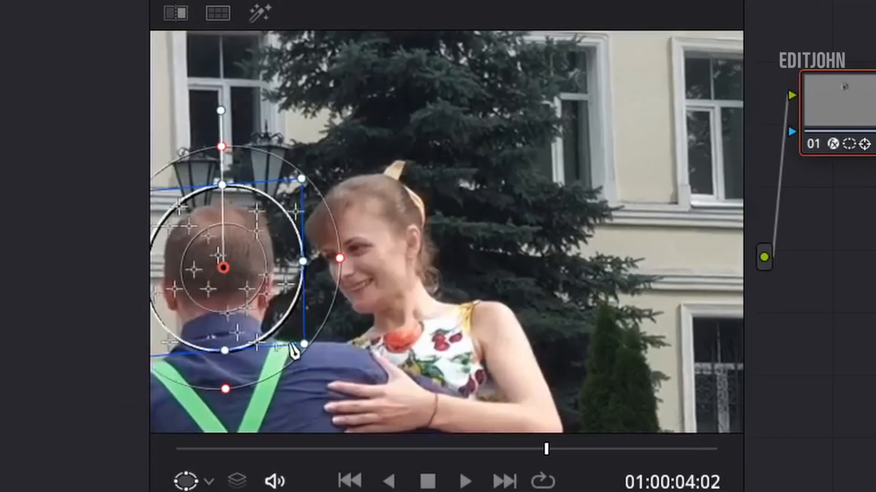
pyautogui.scroll(1, 391, 354)
pyautogui.moveTo(393, 356); pyautogui.dragTo(549, 360)
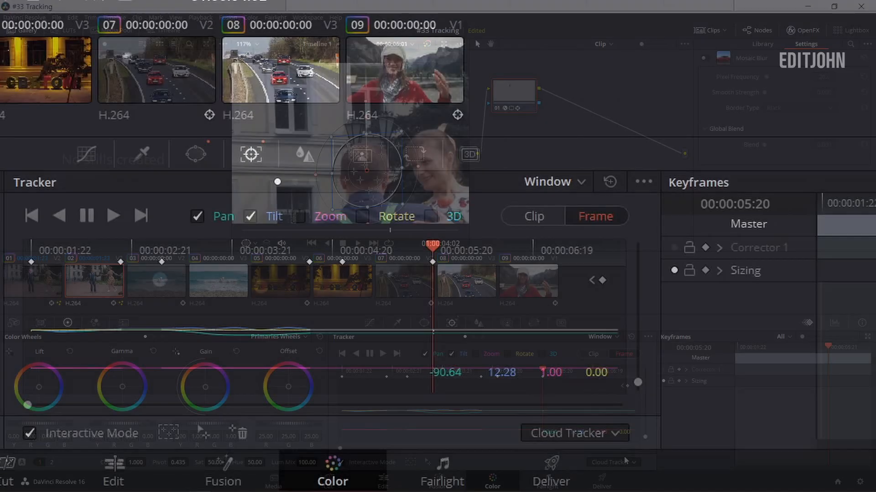
pyautogui.click(582, 429)
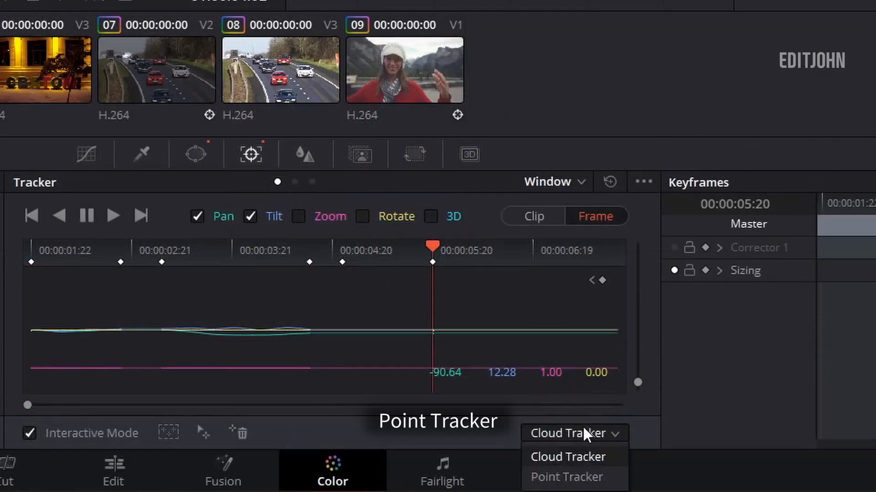
pyautogui.click(580, 474)
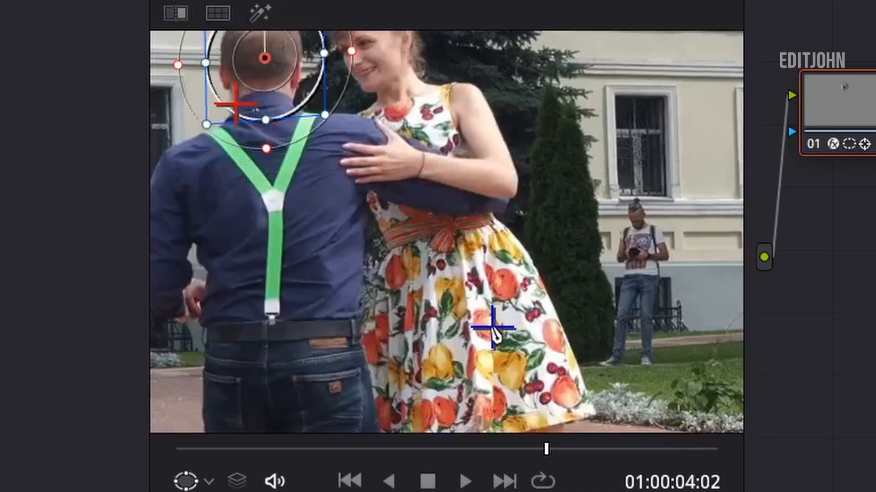
# - Position two tracker points on either side of the man's shirt collar at 01:00:04:02 and track the window forward
pyautogui.moveTo(493, 329); pyautogui.dragTo(296, 98)
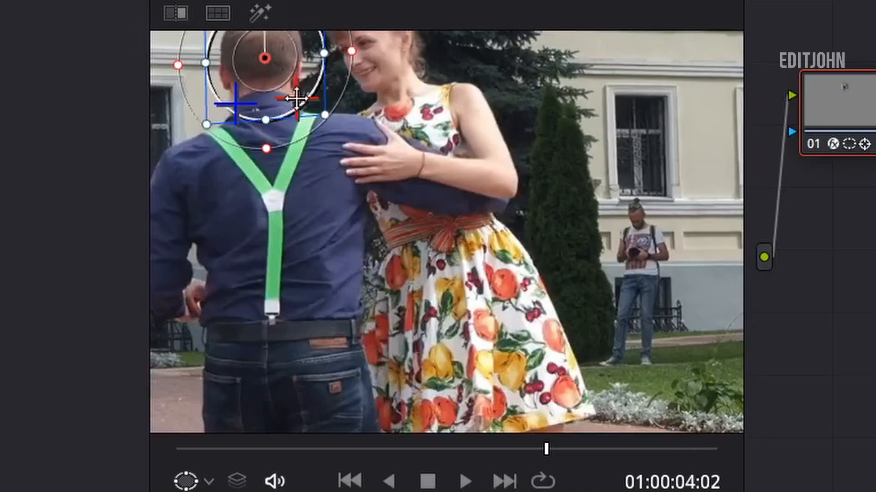
pyautogui.scroll(4, 299, 241)
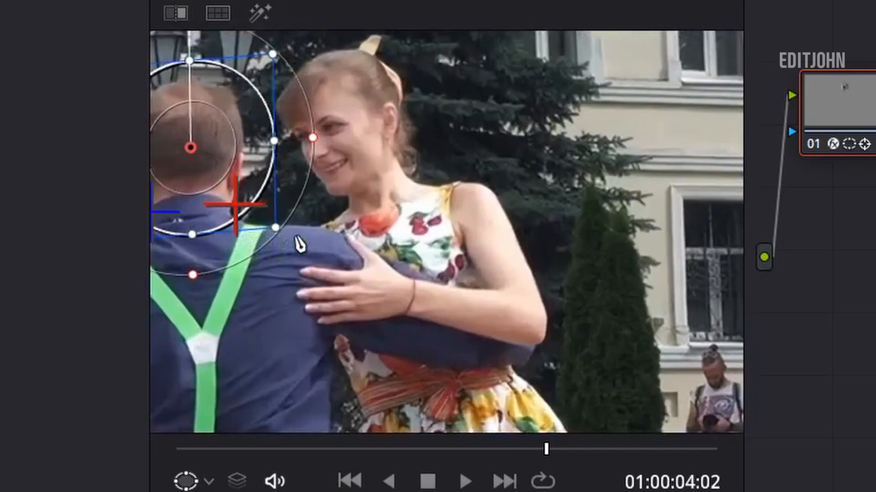
pyautogui.scroll(-4, 258, 249)
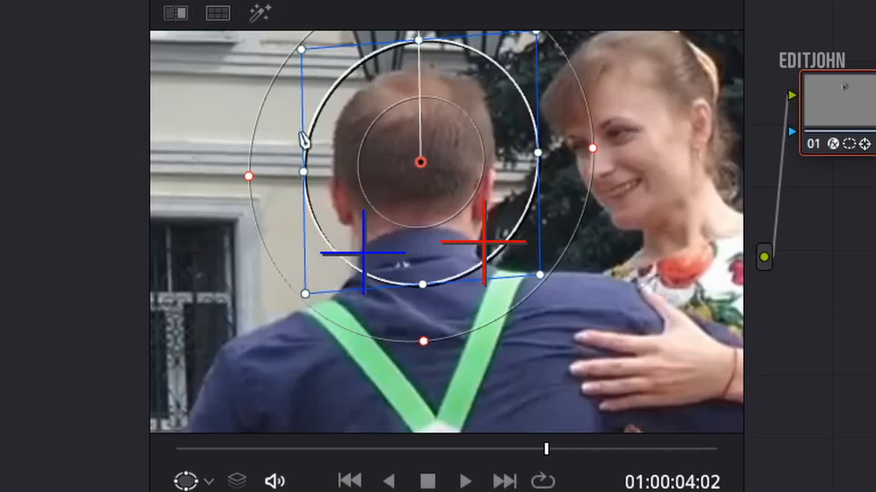
pyautogui.moveTo(358, 254)
pyautogui.mouseDown()
pyautogui.moveTo(342, 255)
pyautogui.moveTo(357, 254)
pyautogui.mouseUp()
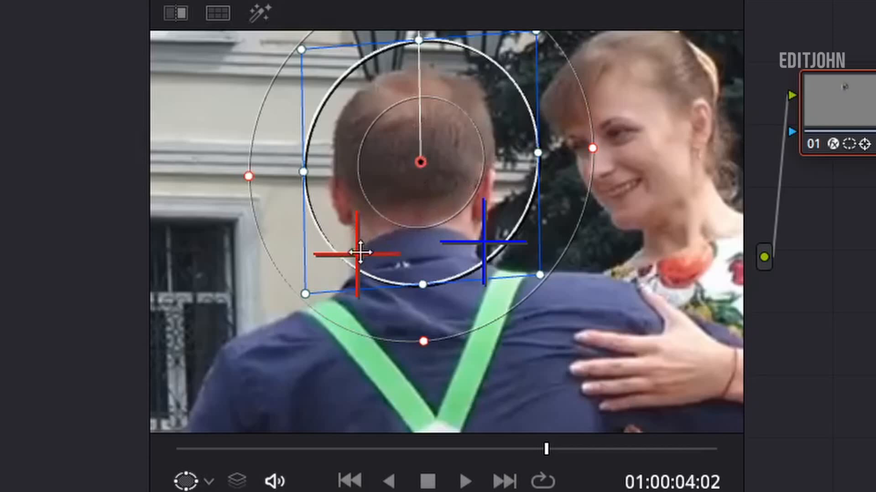
pyautogui.moveTo(489, 239); pyautogui.dragTo(482, 240)
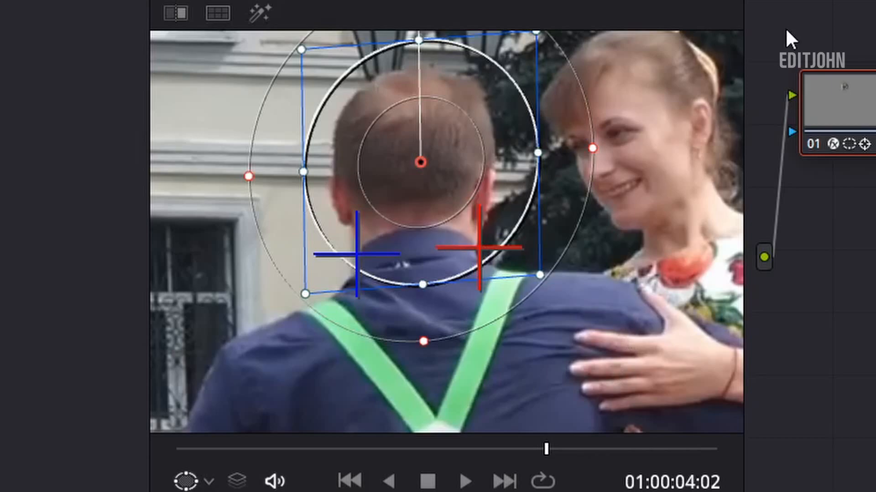
pyautogui.hotkey('ctrl', 't')
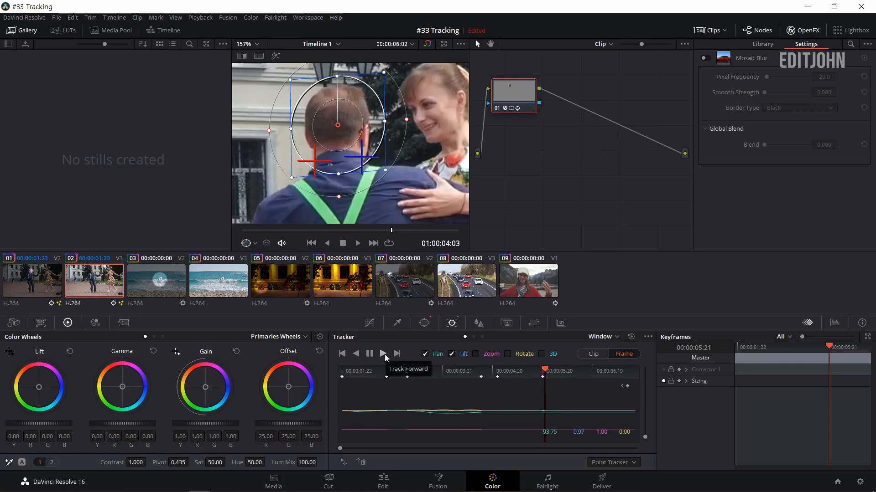
pyautogui.click(385, 354)
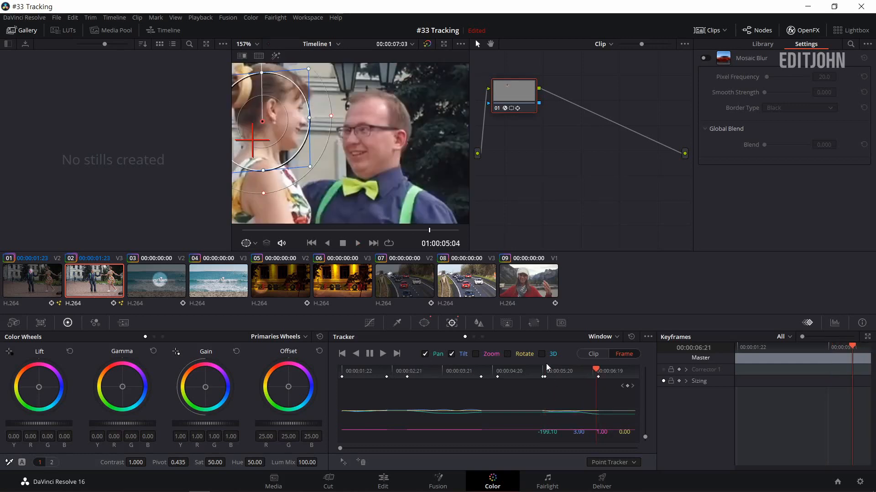
# - Go to 01:00:04:14 and move the circle window onto the man's face there
pyautogui.moveTo(546, 370); pyautogui.dragTo(566, 371)
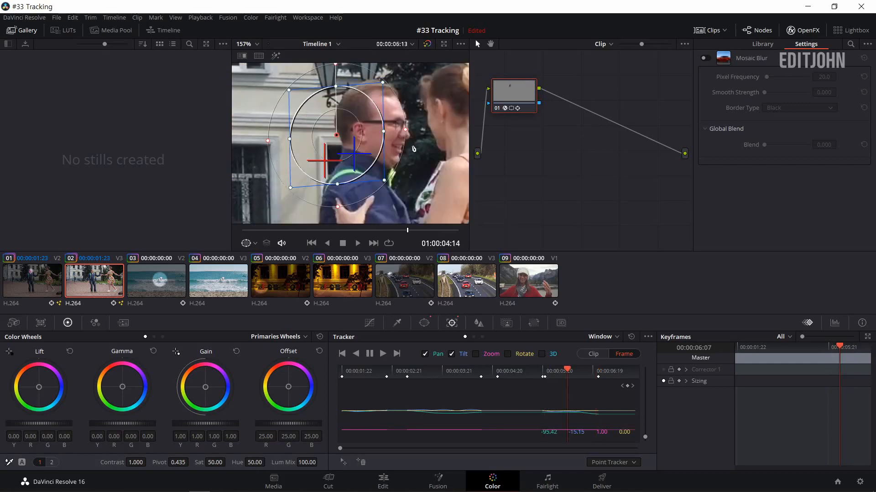
pyautogui.moveTo(336, 137); pyautogui.dragTo(374, 124)
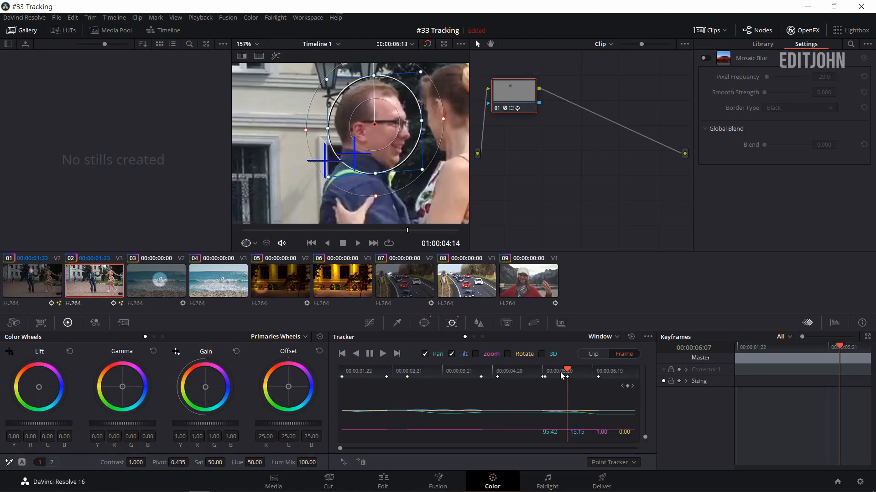
# - Review the window's fit on the man's head frame by frame from 01:00:04:03 to 01:00:04:14
pyautogui.click(546, 372)
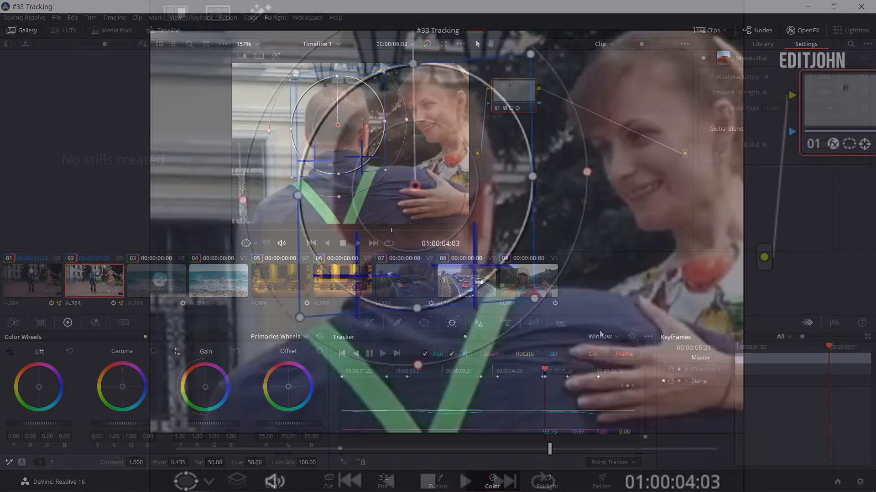
pyautogui.press('Right')
pyautogui.press('Right')
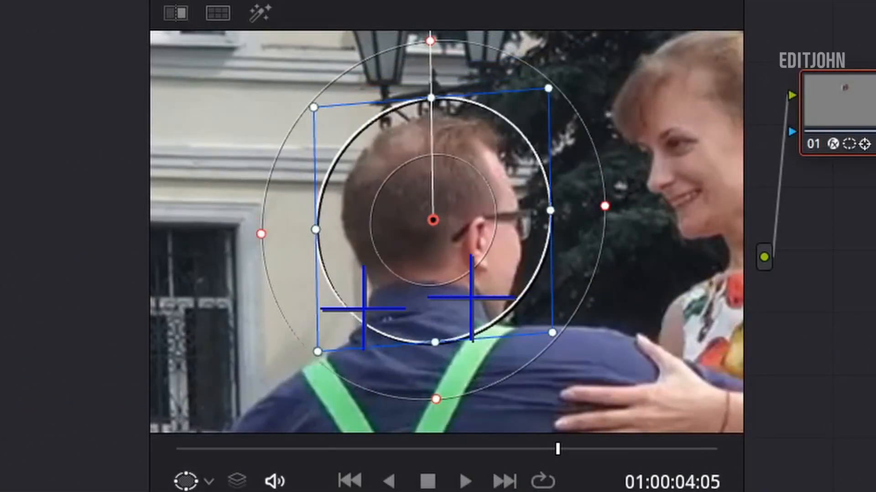
pyautogui.press('Right')
pyautogui.press('Right')
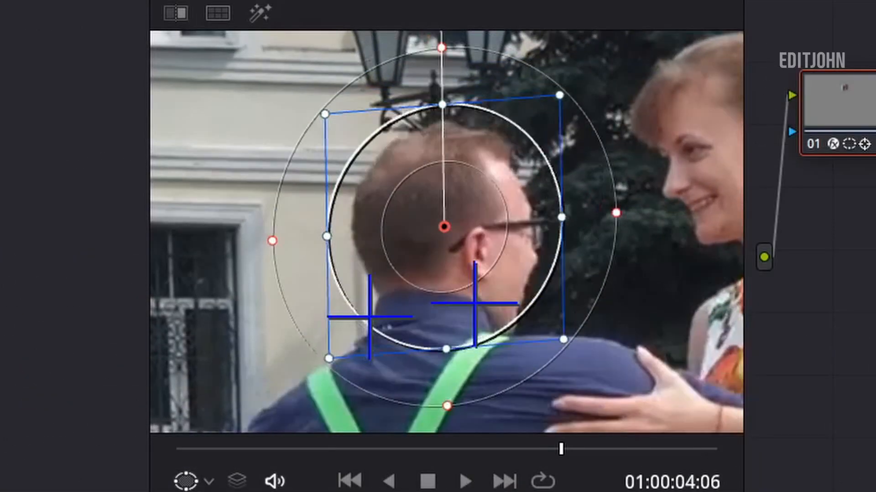
pyautogui.press('Right')
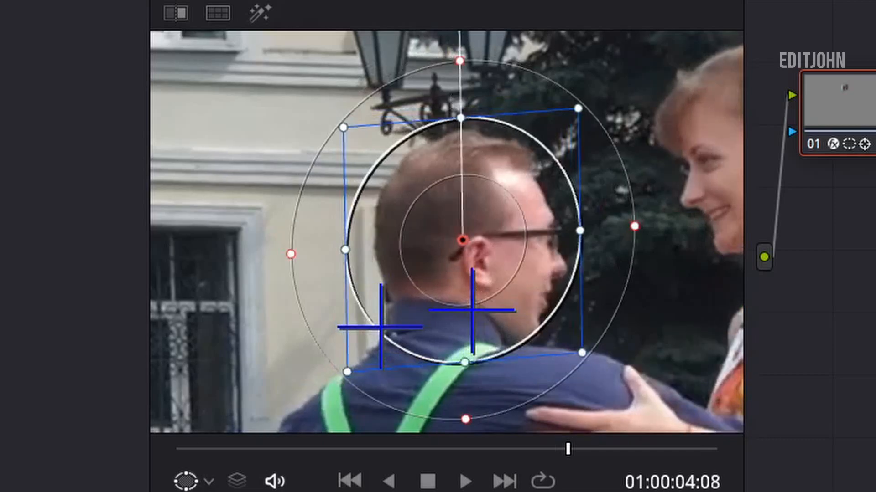
pyautogui.press('Right')
pyautogui.press('Right')
pyautogui.press('Right')
pyautogui.press('Right')
pyautogui.press('Right')
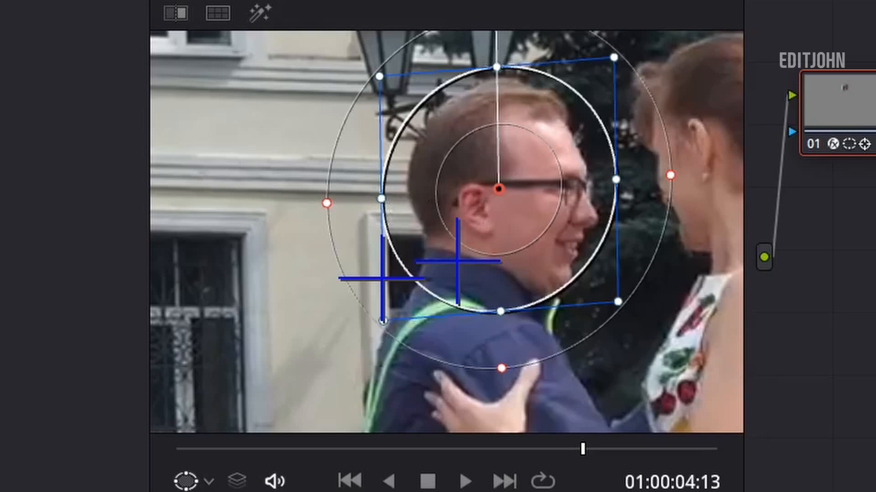
pyautogui.press('Right')
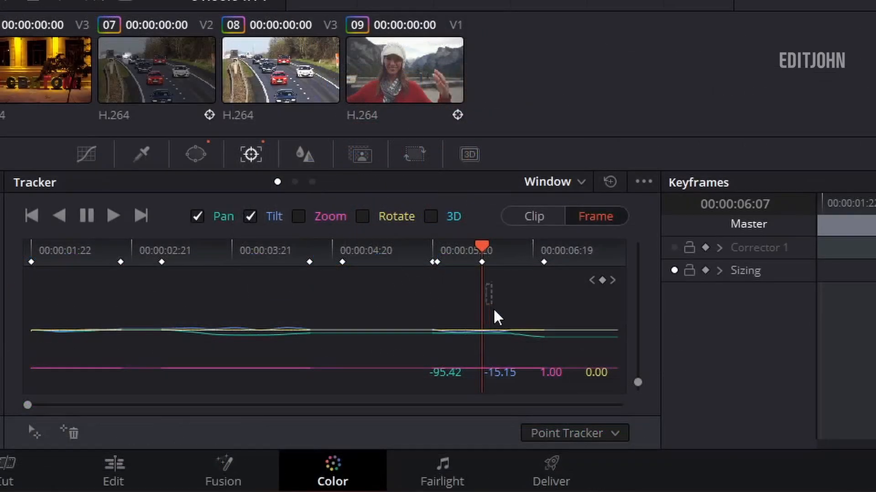
# - Select the tracking data after the 01:00:04:14 keyframe and clear it, including the last keyframe
pyautogui.moveTo(494, 311); pyautogui.dragTo(560, 370)
pyautogui.click(643, 182)
pyautogui.click(673, 221)
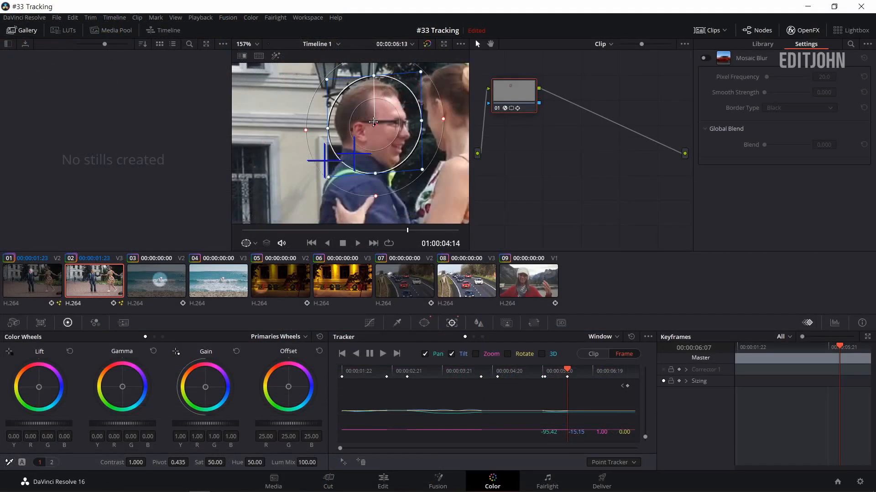
# - Advance frame by frame from 01:00:04:14 to 01:00:05:07, checking the window's position against the man's face
pyautogui.press('Right')
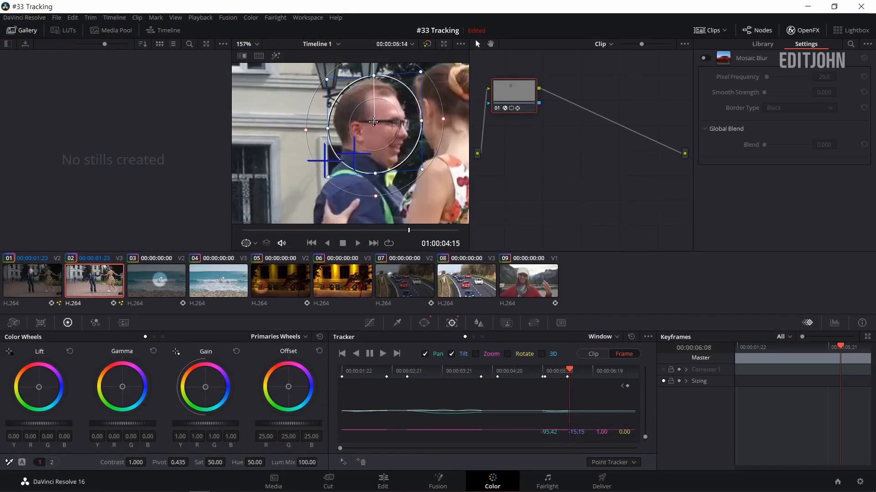
pyautogui.press('Right')
pyautogui.press('Right')
pyautogui.press('Right')
pyautogui.press('Right')
pyautogui.press('Right')
pyautogui.press('Right')
pyautogui.press('Right')
pyautogui.press('Right')
pyautogui.press('Right')
pyautogui.press('Right')
pyautogui.press('Right')
pyautogui.press('Right')
pyautogui.press('Right')
pyautogui.press('Right')
pyautogui.press('Right')
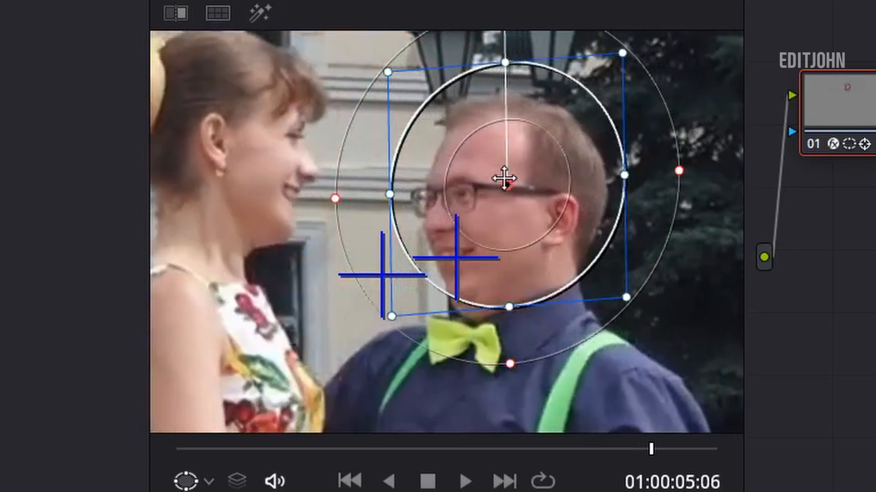
pyautogui.press('Right')
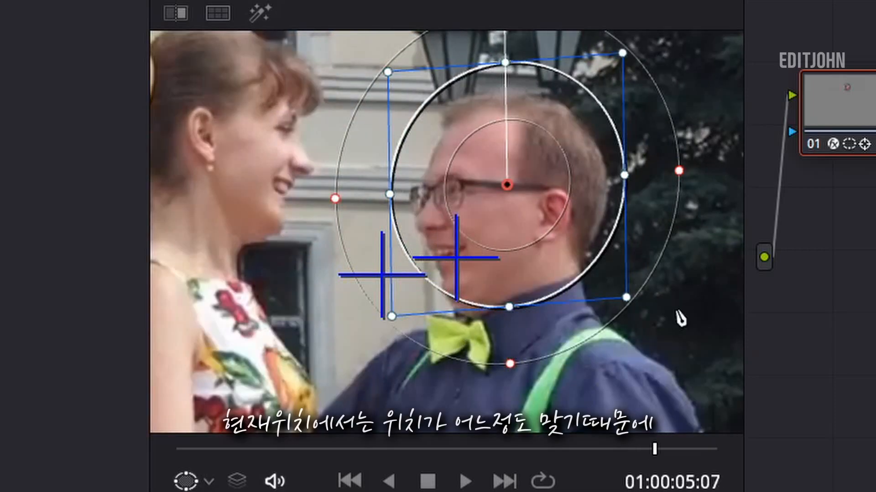